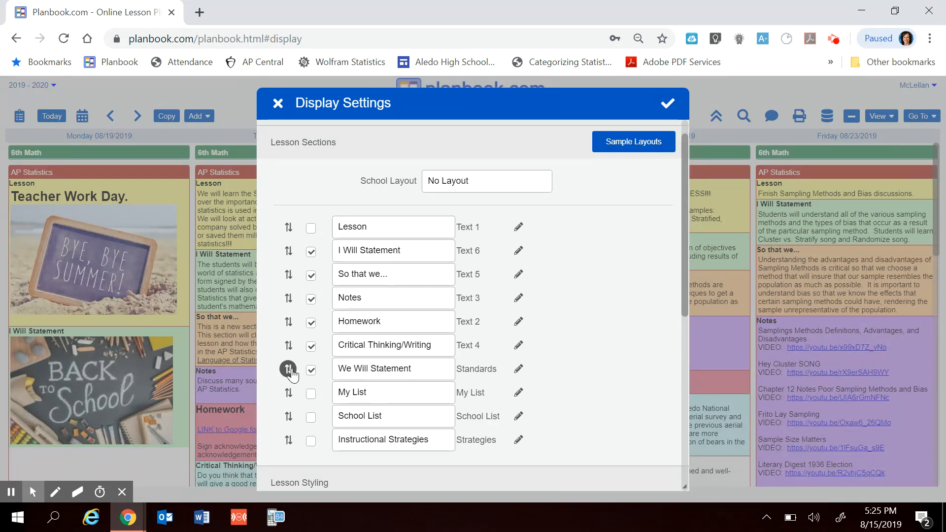
- Move the We Will Statement section to the start of the lesson sections, turn off Notes, and save the display settings
left_click_drag(288, 369, 277, 348)
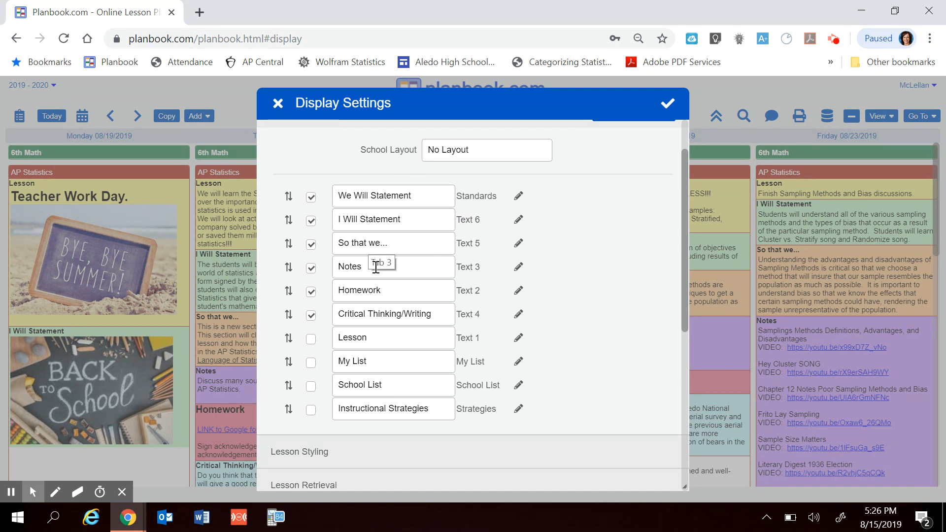
left_click(312, 271)
left_click(669, 109)
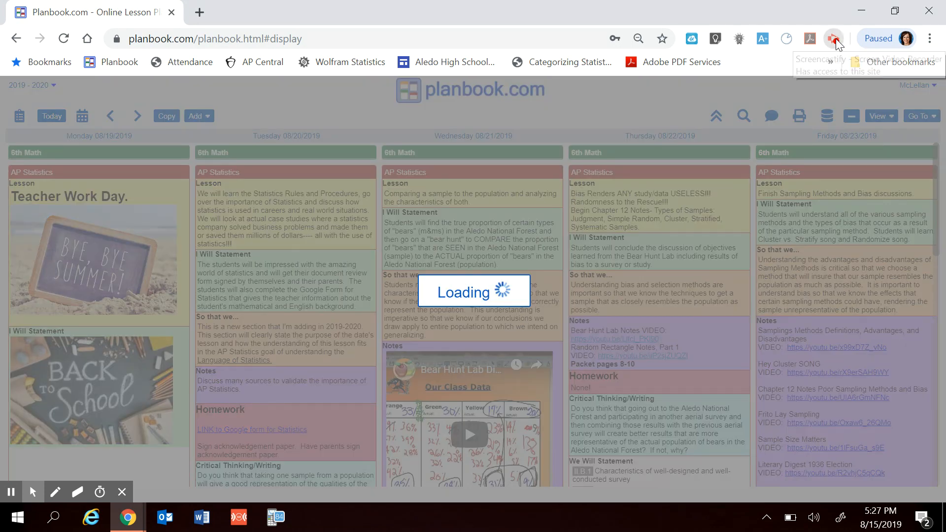
left_click(834, 41)
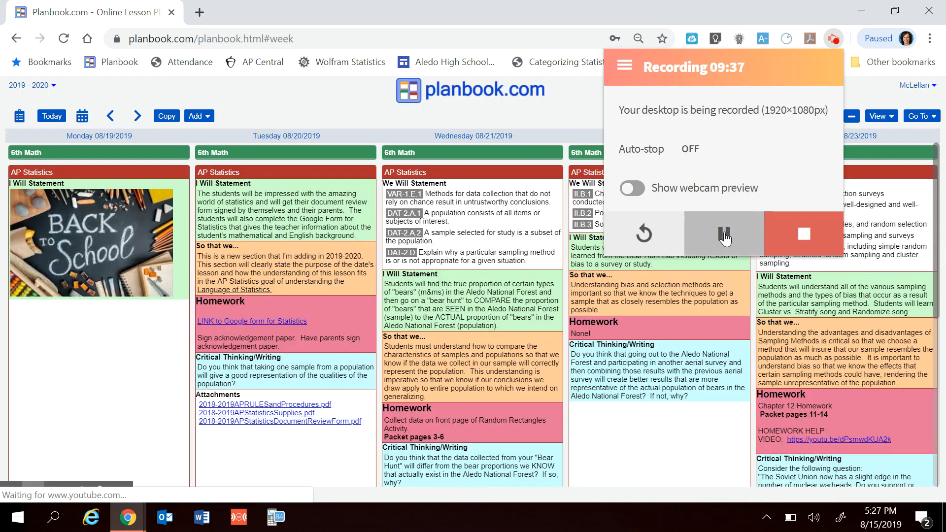
left_click(724, 238)
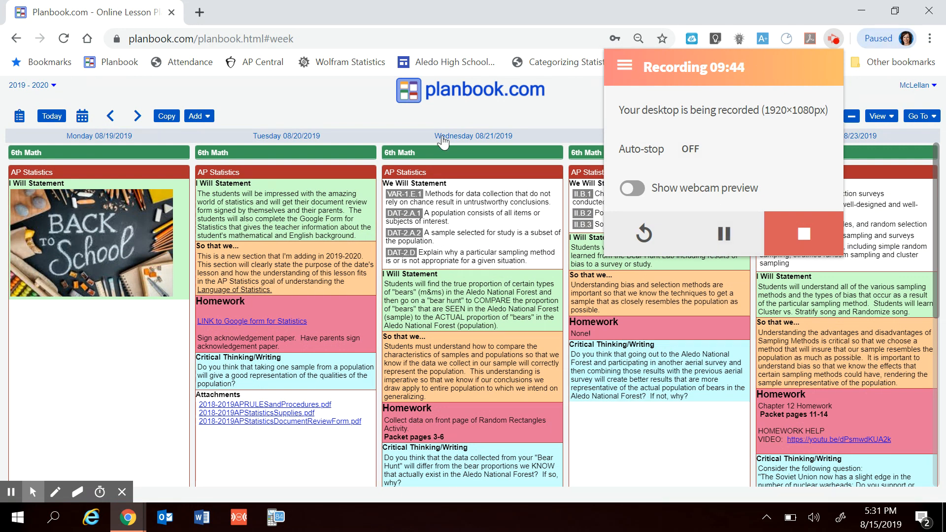
left_click(438, 117)
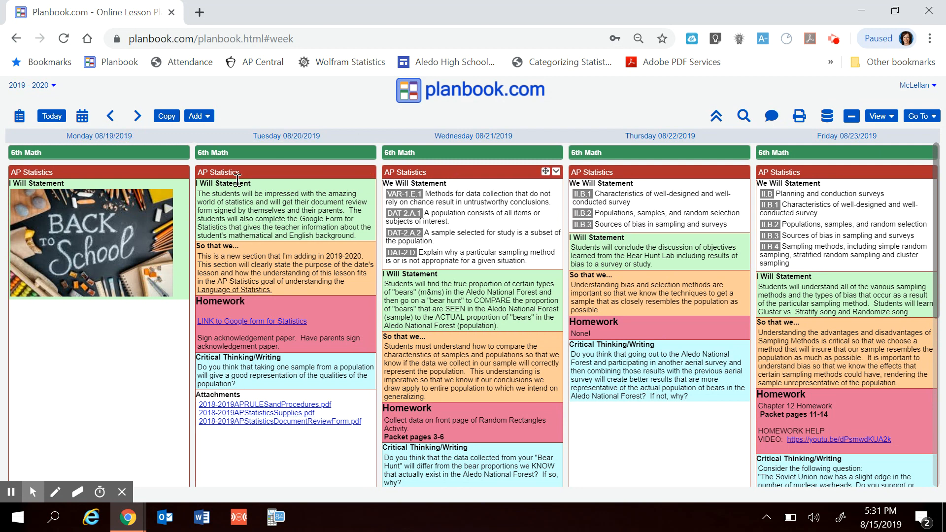
- Set the We Will Statement title fill to light purple in Display Settings and save the change
left_click(933, 117)
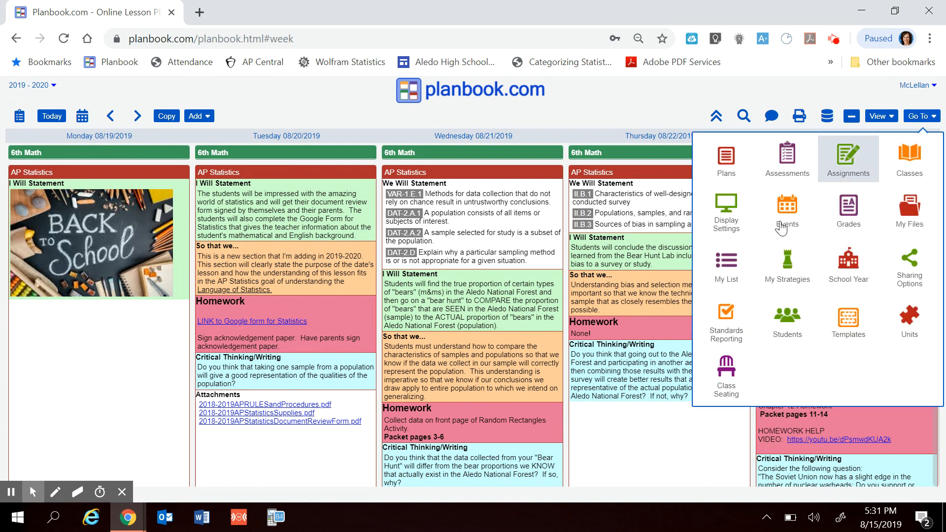
left_click(721, 208)
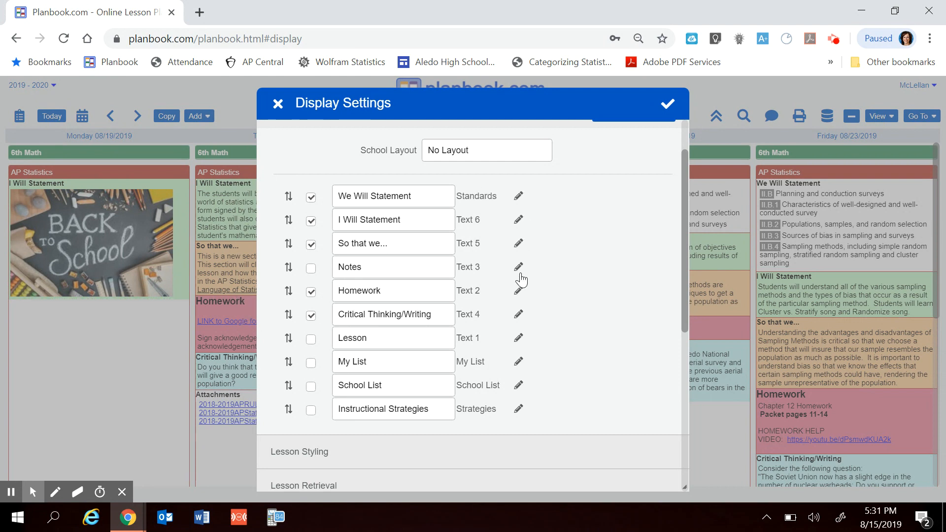
left_click(519, 197)
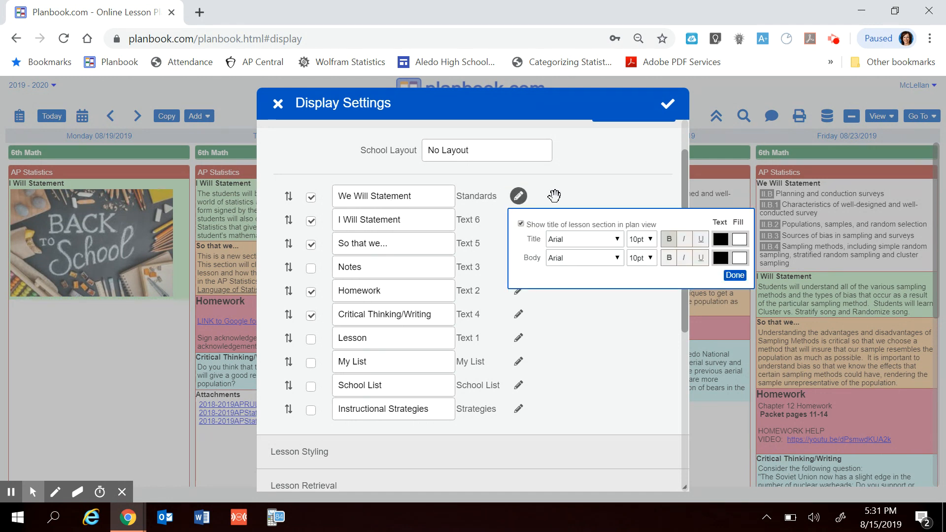
left_click(741, 242)
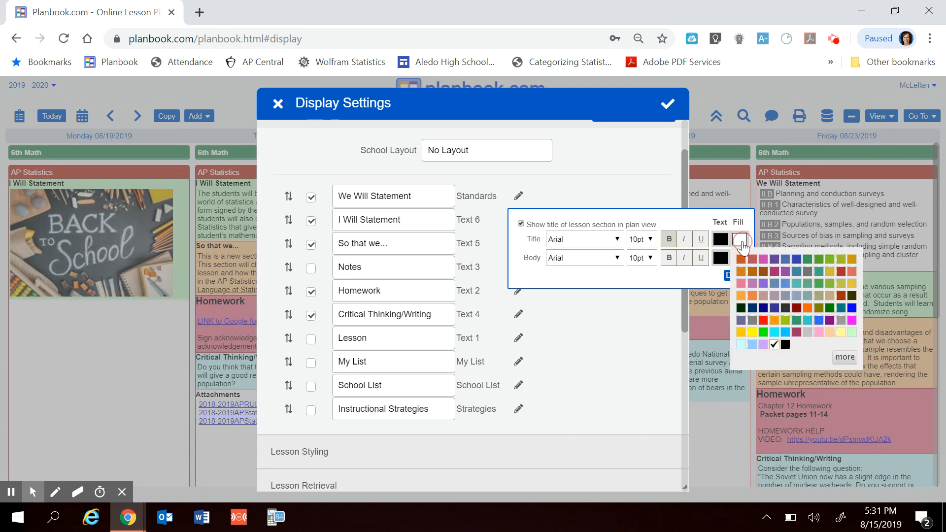
left_click(763, 345)
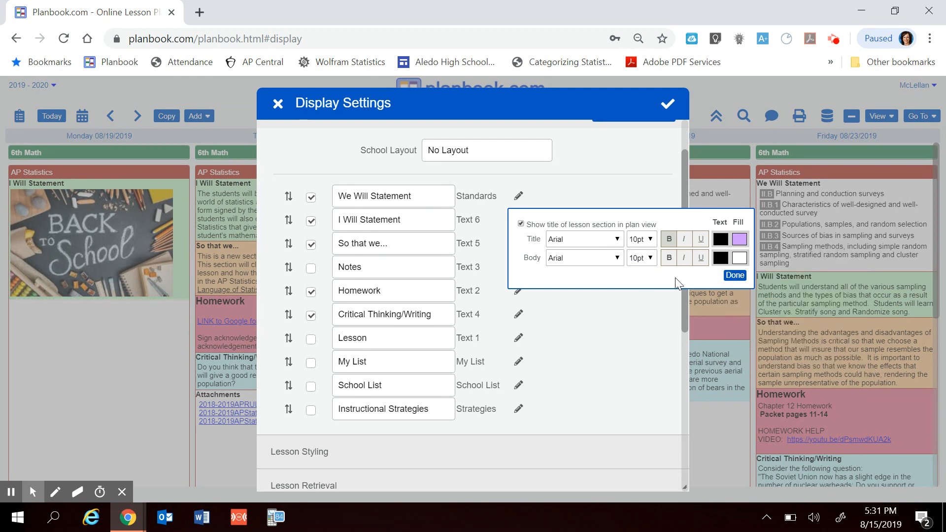
left_click(735, 275)
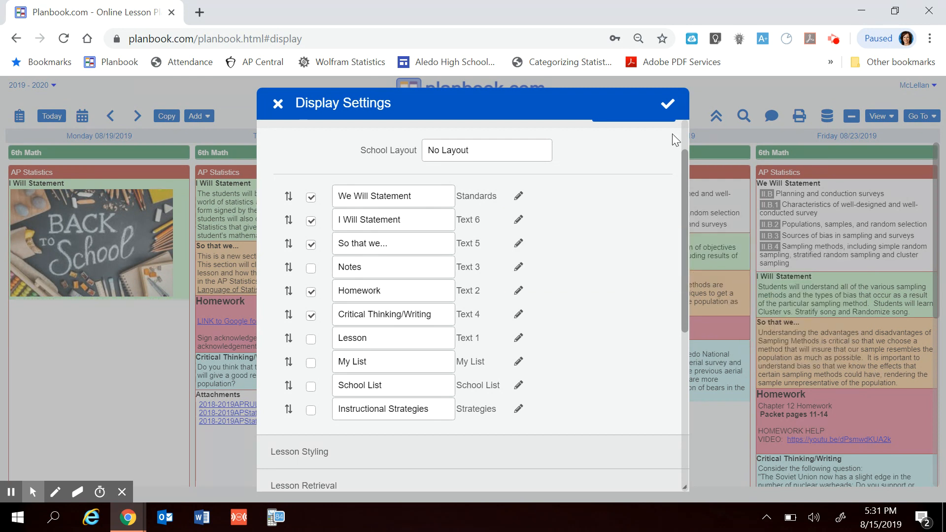
left_click(667, 104)
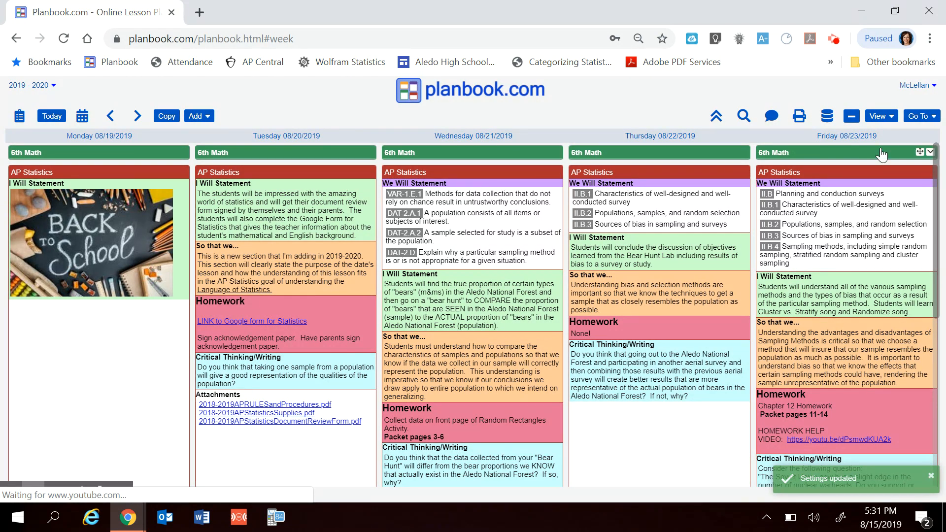
- Set the We Will Statement body fill to light purple in Display Settings and save the change
left_click(920, 116)
left_click(726, 205)
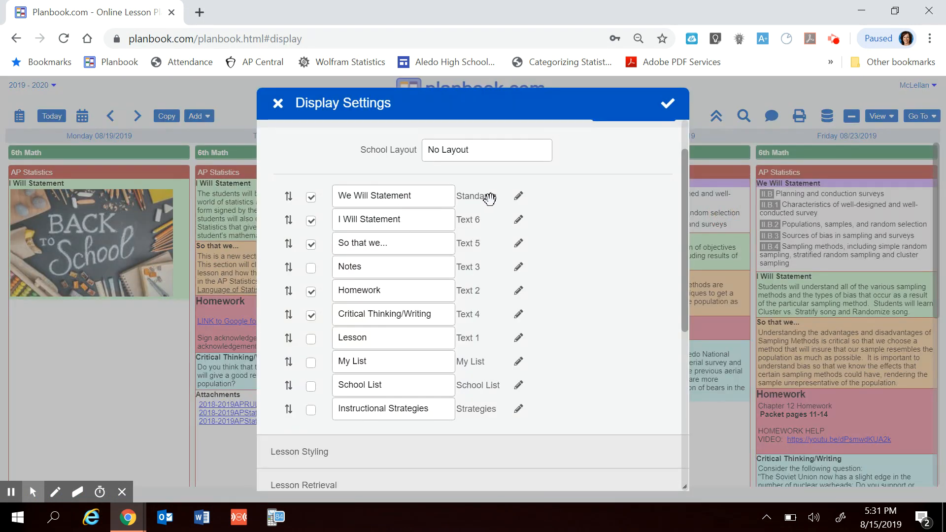
left_click(516, 200)
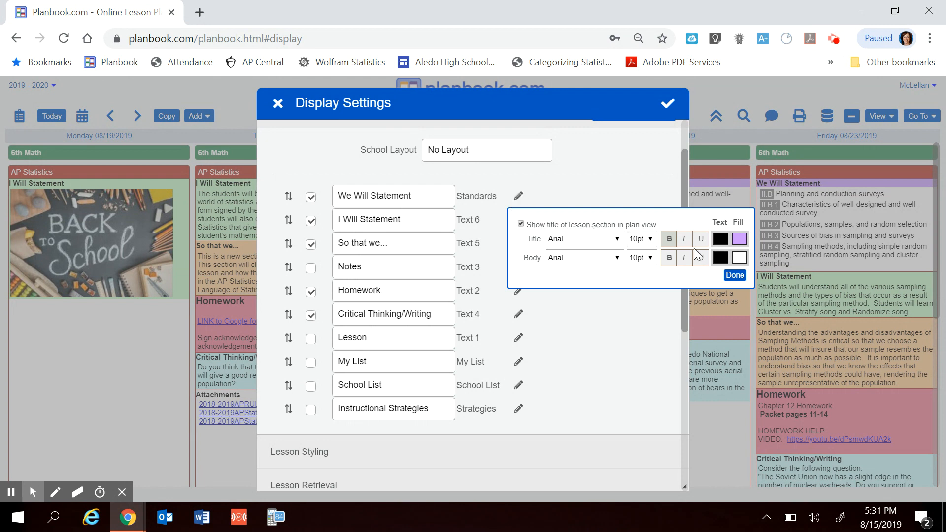
left_click(740, 258)
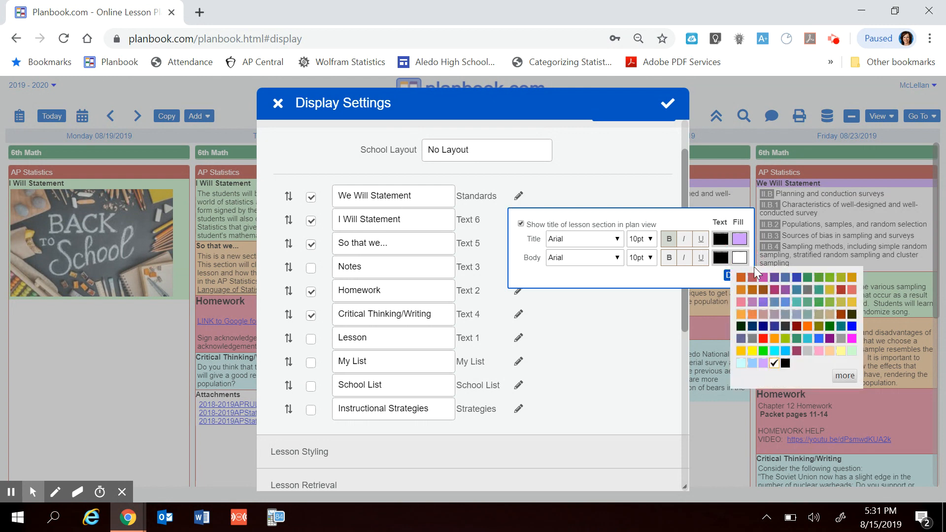
left_click(762, 364)
left_click(731, 274)
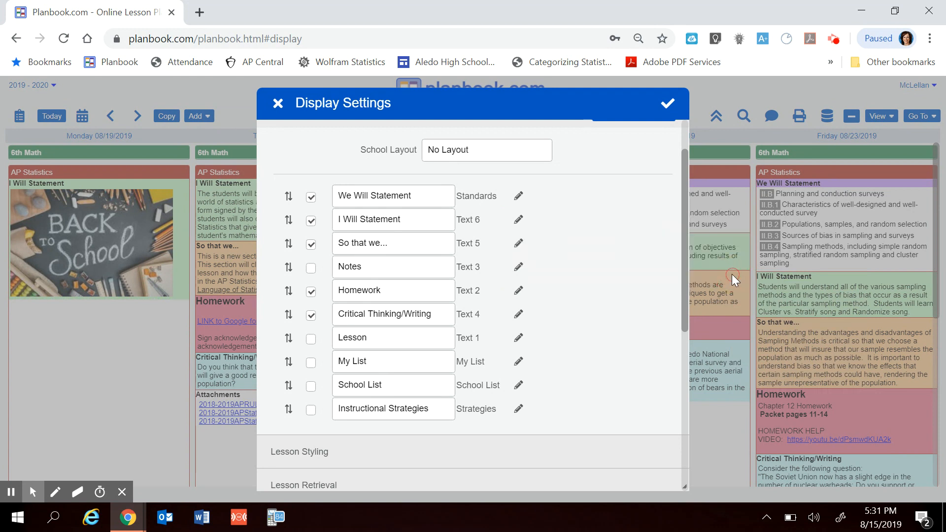
left_click(667, 103)
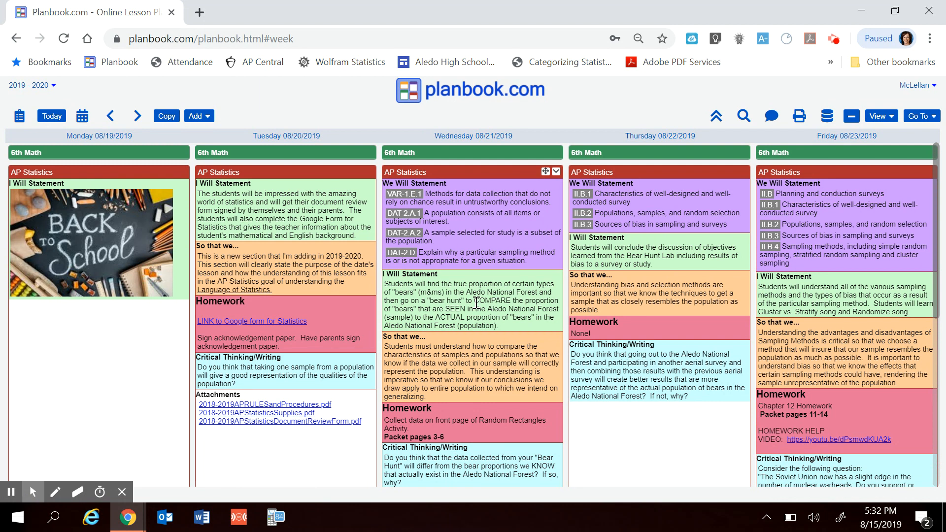
- Look through the week's lesson plans down to the attachments, and check the AP Statistics lesson for Wednesday 08/21/2019
scroll(462, 358, "down", 2)
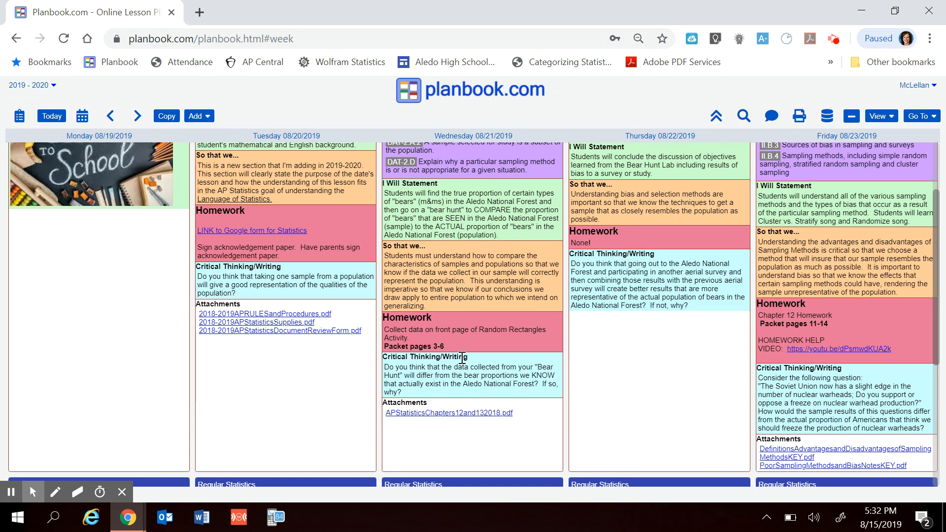
scroll(462, 358, "down", 2)
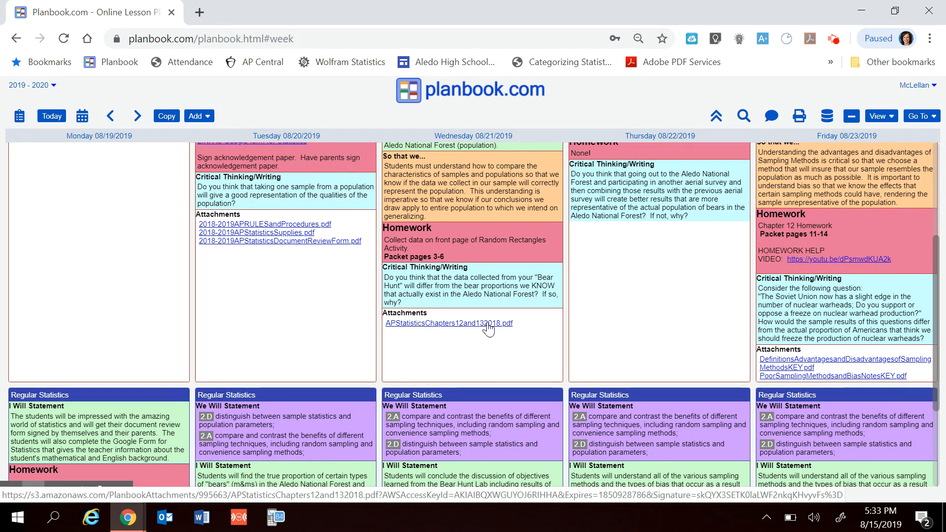
scroll(487, 234, "up", 3)
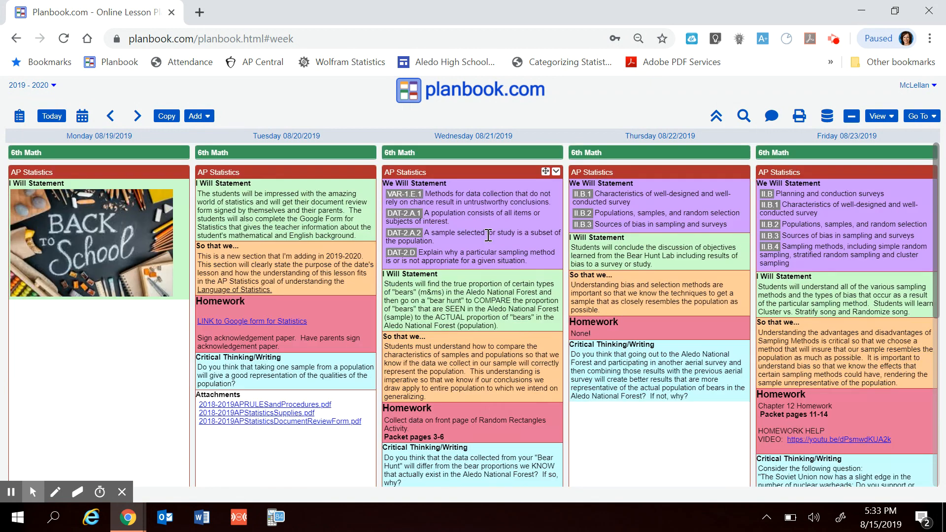
left_click(465, 173)
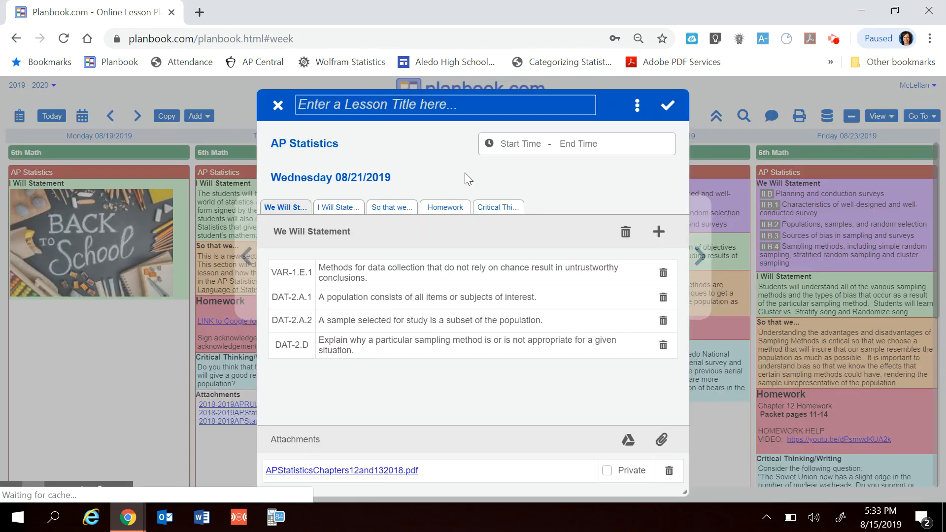
left_click(277, 105)
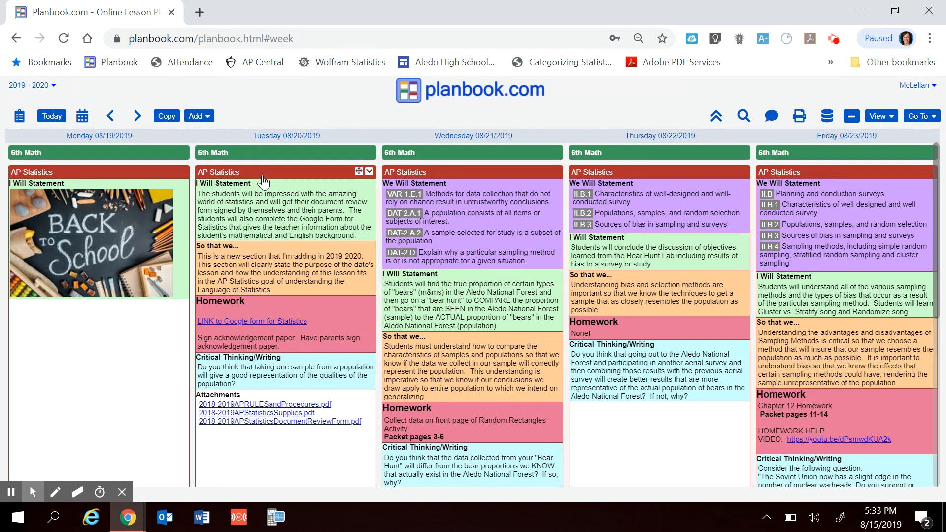
- Try marking the PDF attachment of Wednesday's AP Statistics lesson as private, clear the mark again, and save the lesson
left_click(470, 175)
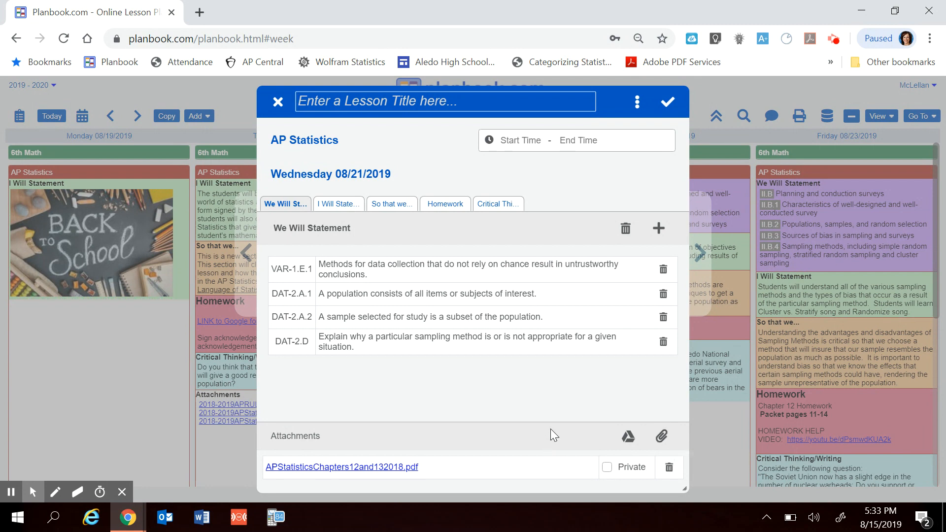
left_click(608, 468)
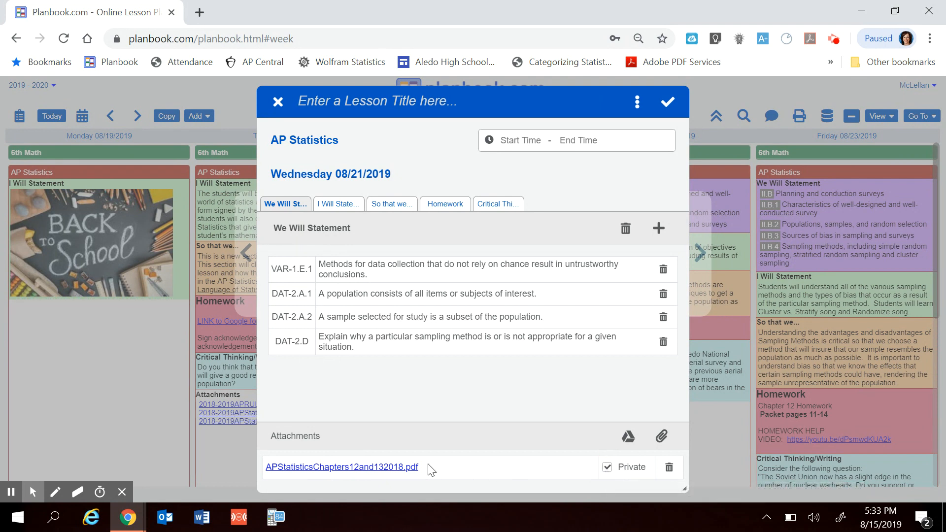
left_click(607, 467)
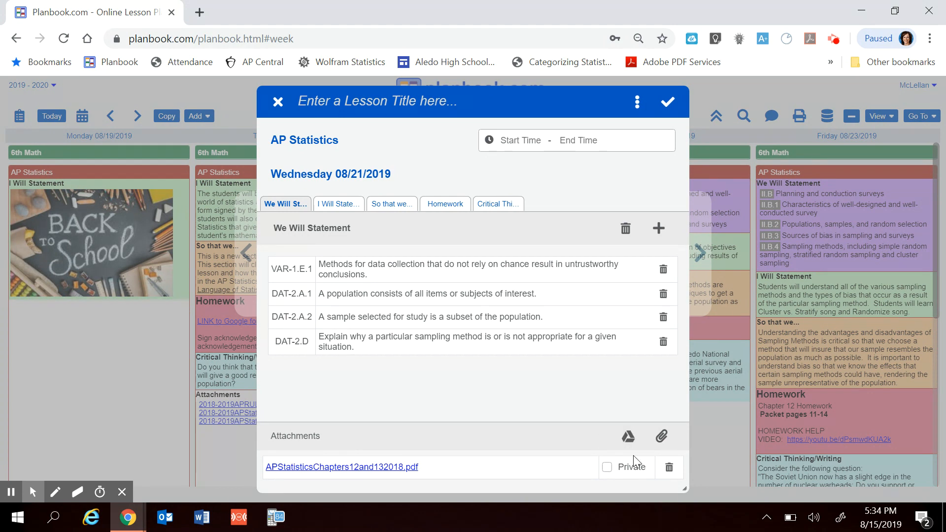
left_click(605, 469)
left_click(608, 470)
left_click(669, 104)
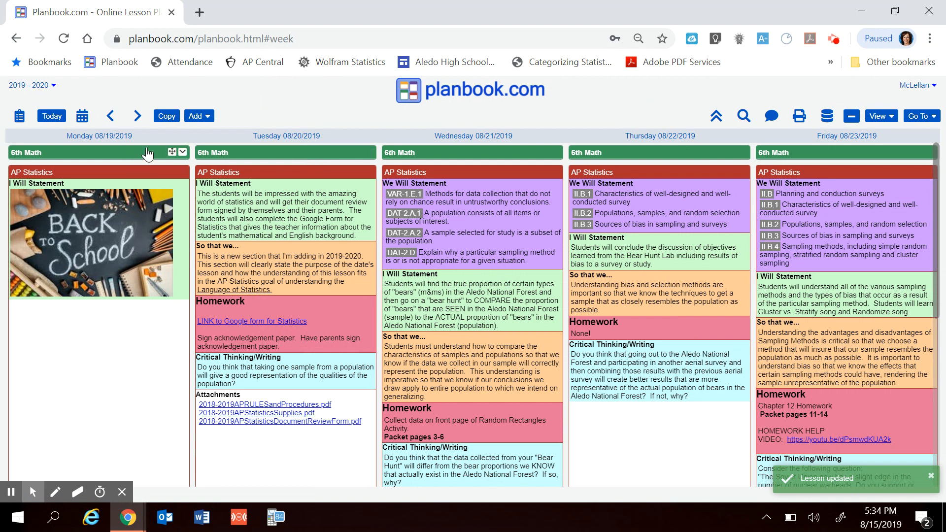
- Review the 6th Math lesson for Tuesday 08/20/2019 and the lesson section types in Display Settings
left_click(274, 158)
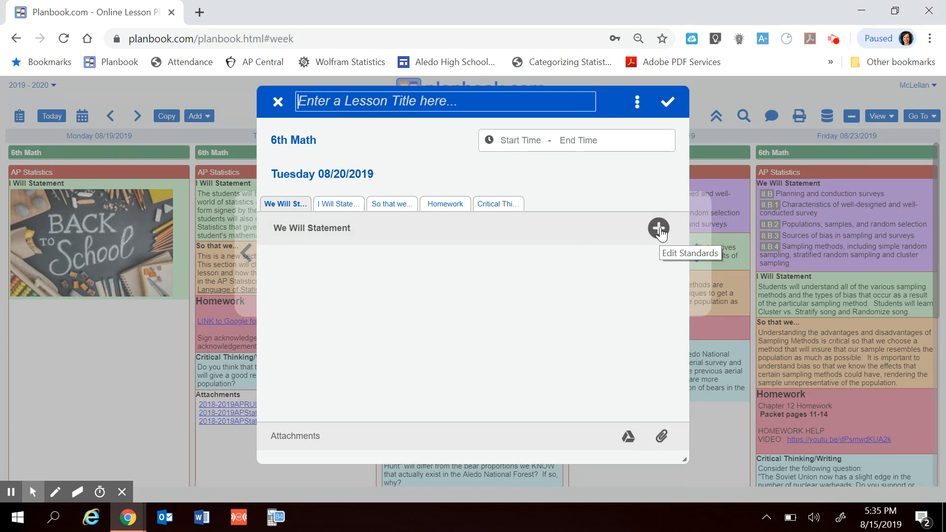
left_click(668, 101)
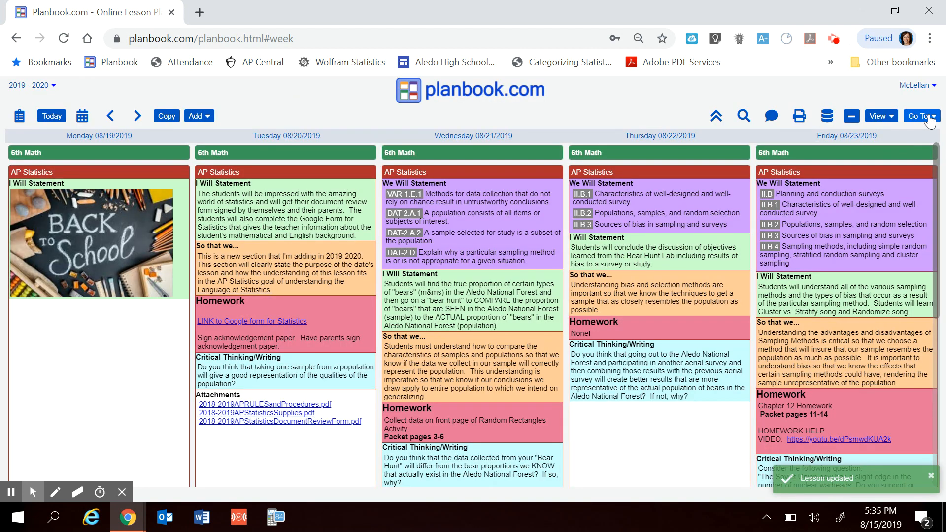
left_click(927, 118)
left_click(725, 211)
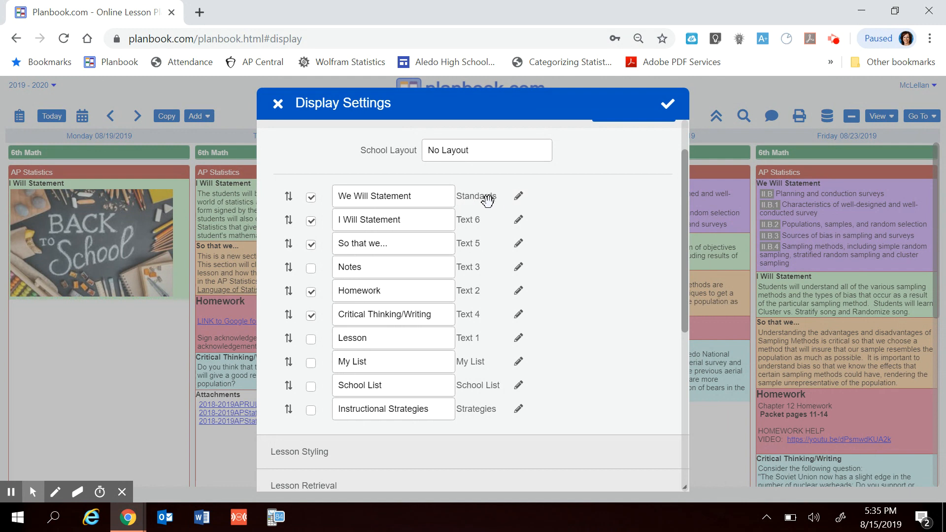
left_click(668, 104)
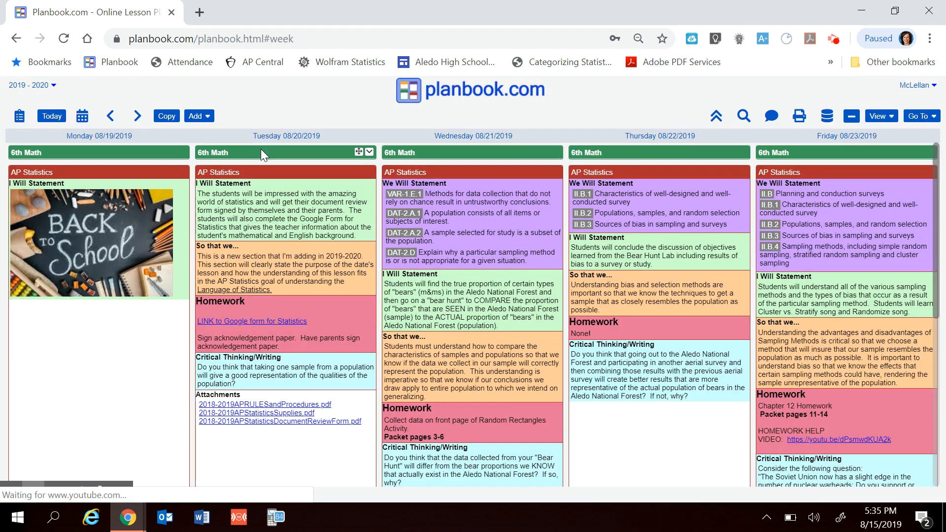
- Open the 6th Math lesson for Tuesday 08/20/2019, start adding standards to its We Will Statement, and set the grade to Grade 6
left_click(261, 149)
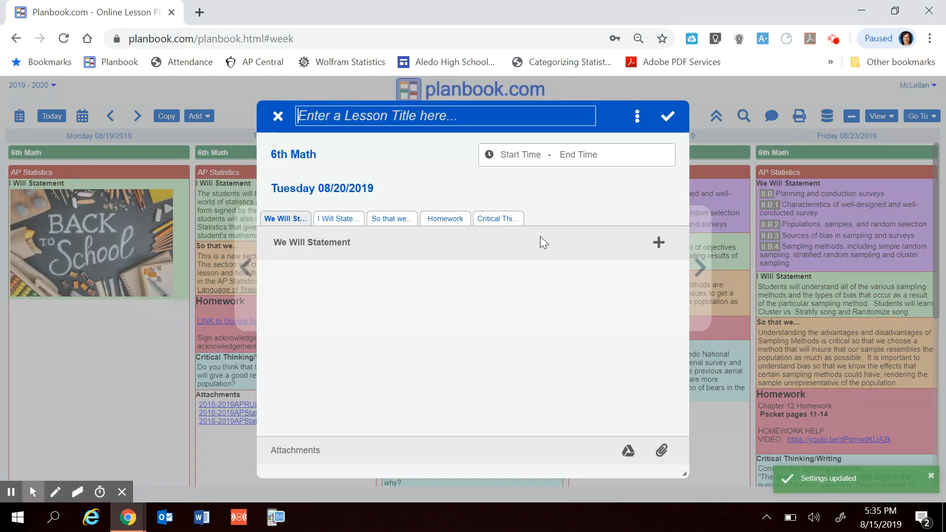
left_click(660, 242)
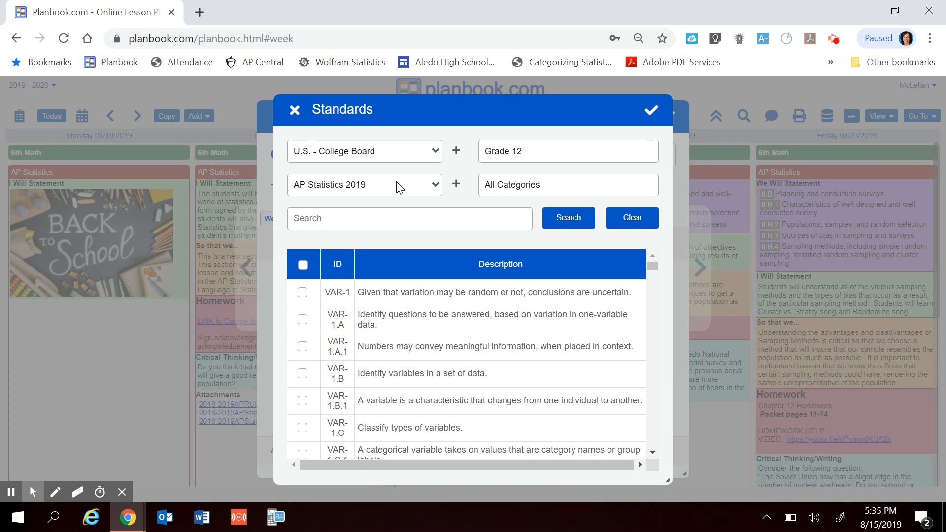
left_click(531, 155)
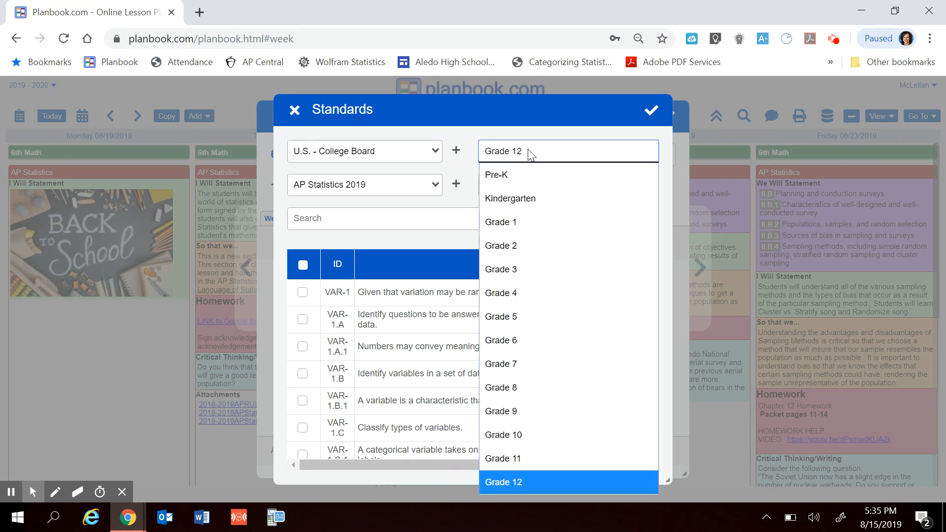
left_click(519, 345)
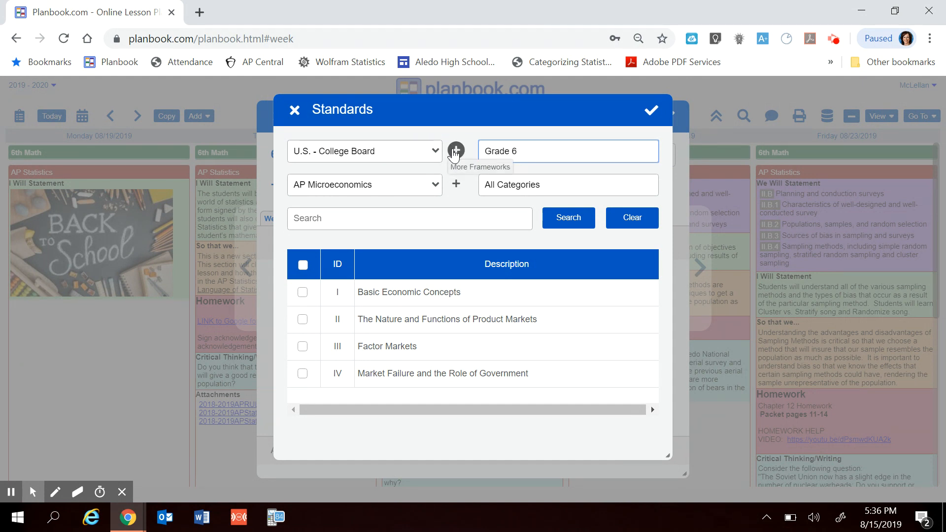
- Find U.S. State - Texas among the available standard frameworks and apply it as the framework for the lesson's standards
left_click(456, 153)
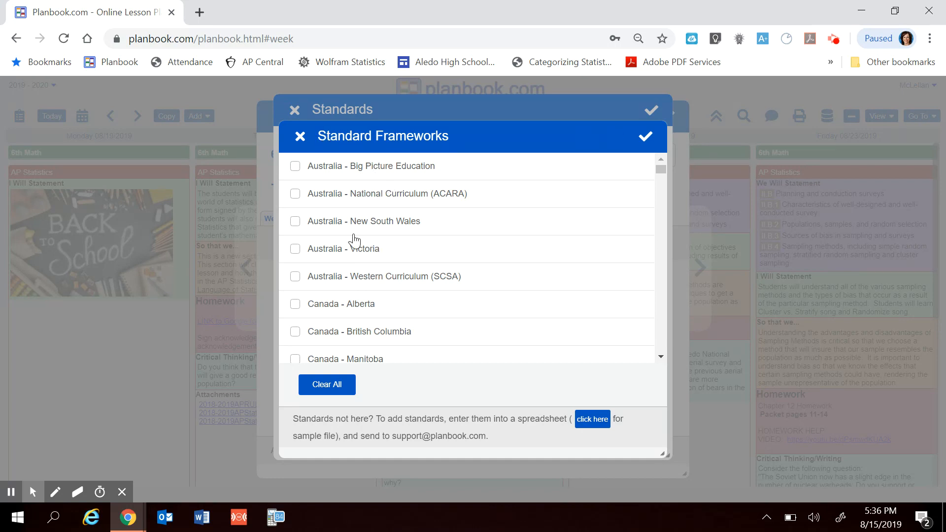
scroll(359, 296, "down", 3)
scroll(359, 296, "down", 8)
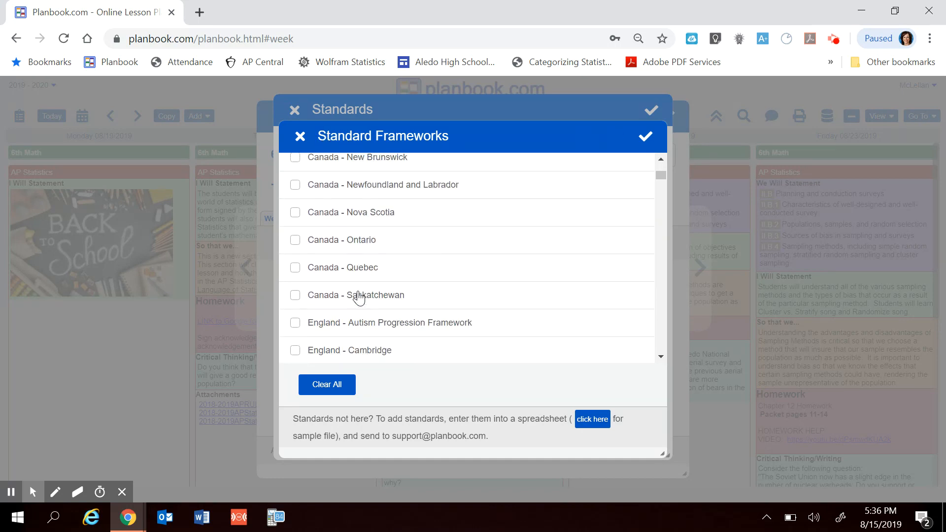
scroll(359, 297, "down", 7)
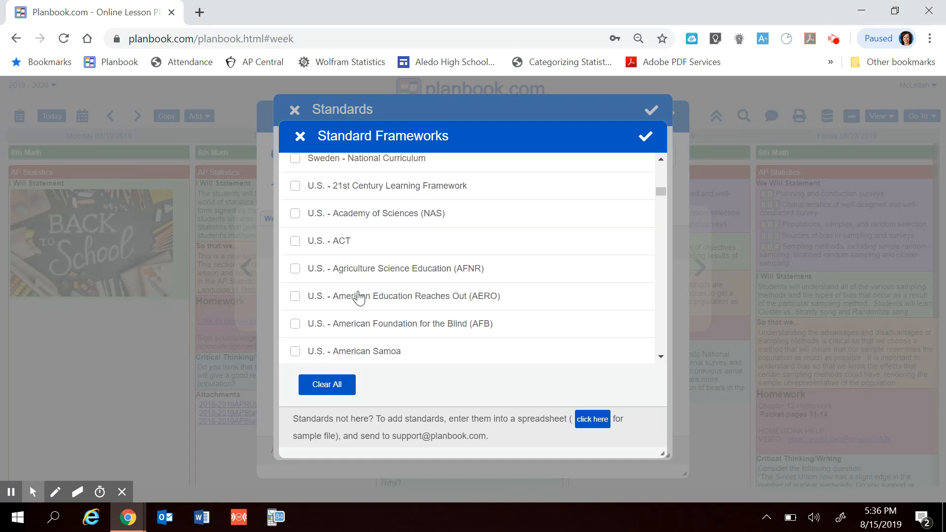
scroll(359, 297, "down", 1)
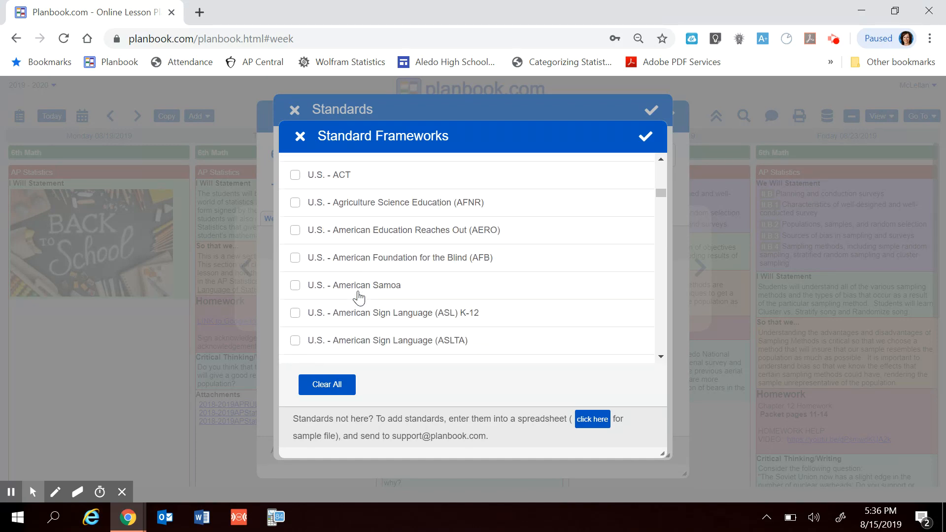
scroll(364, 238, "down", 8)
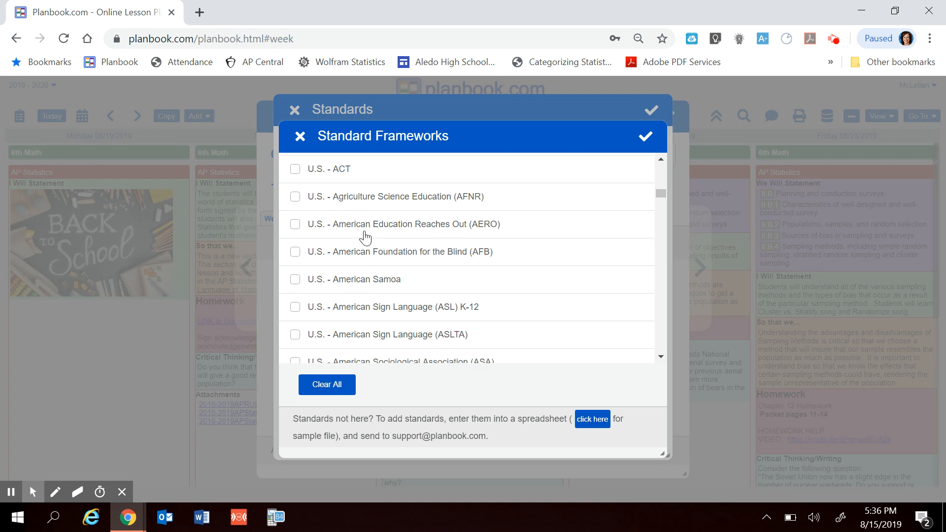
scroll(365, 237, "down", 1)
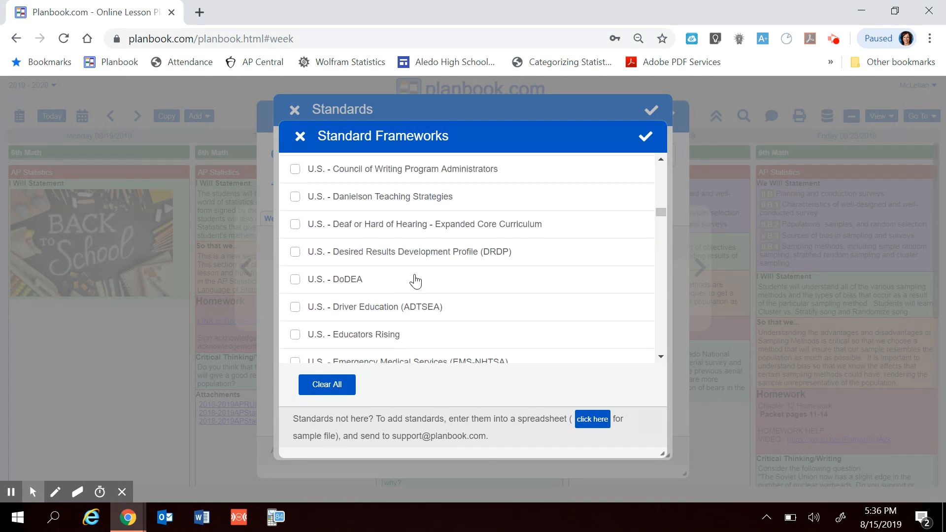
scroll(415, 280, "down", 7)
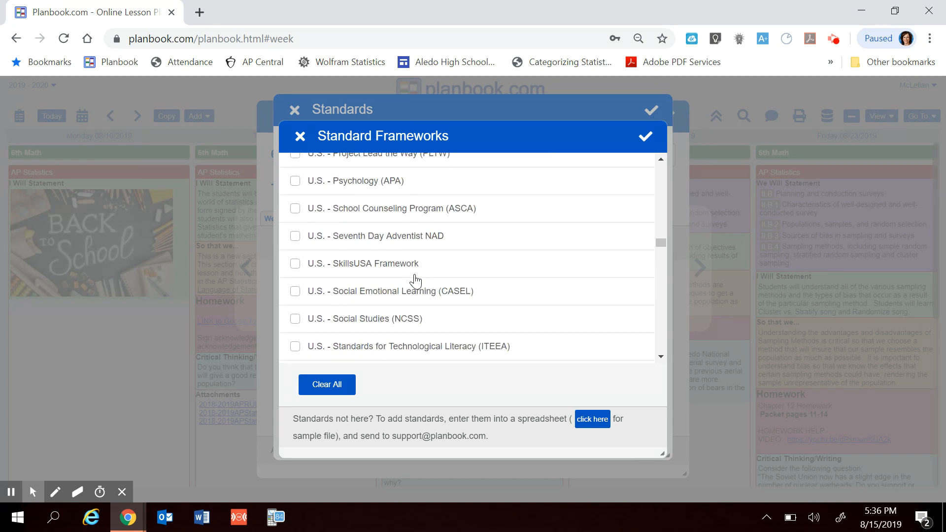
scroll(415, 281, "down", 3)
scroll(415, 281, "down", 5)
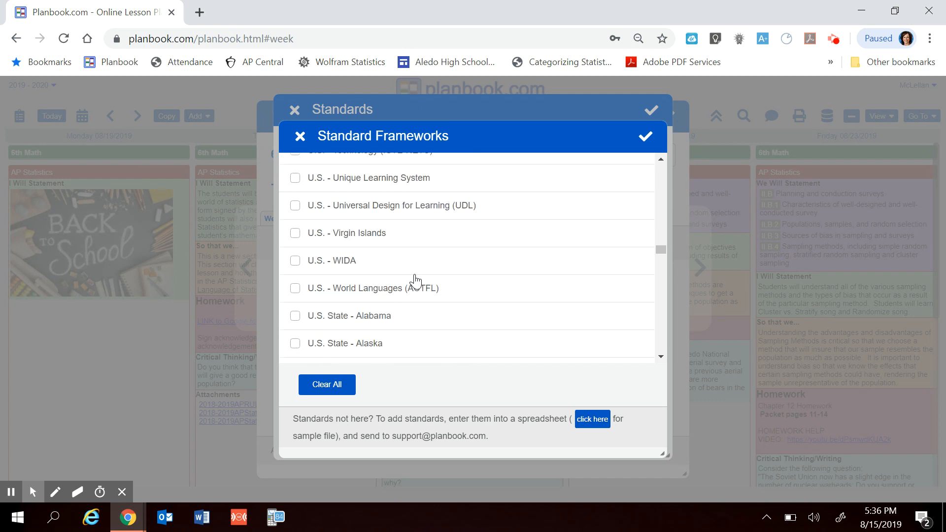
scroll(415, 281, "up", 1)
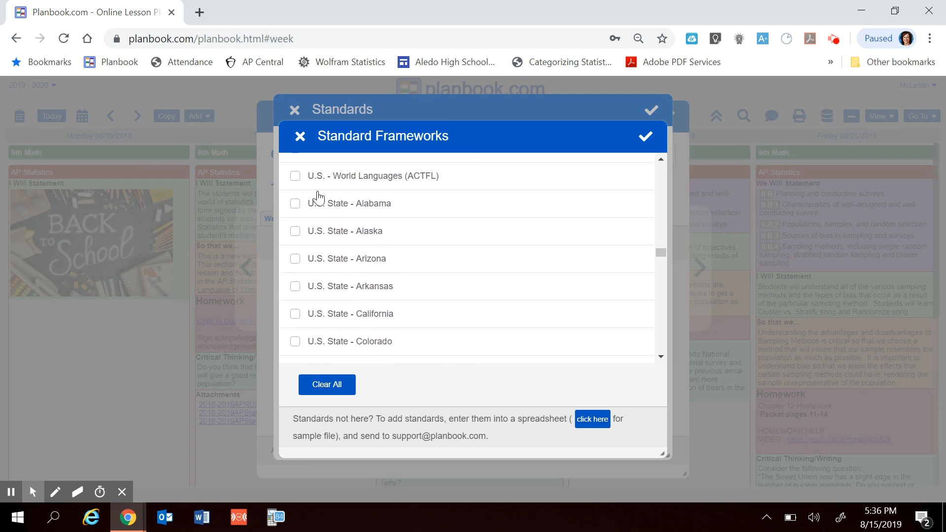
scroll(386, 309, "down", 8)
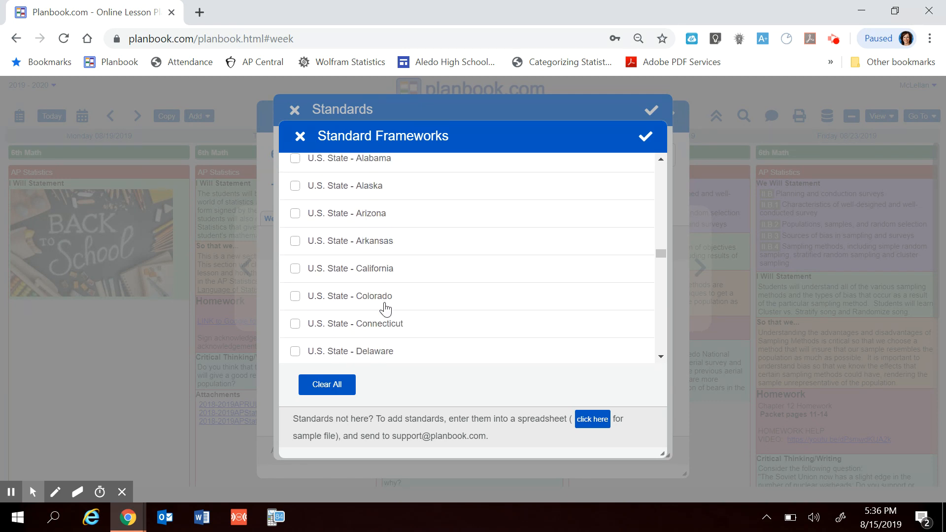
scroll(386, 309, "down", 9)
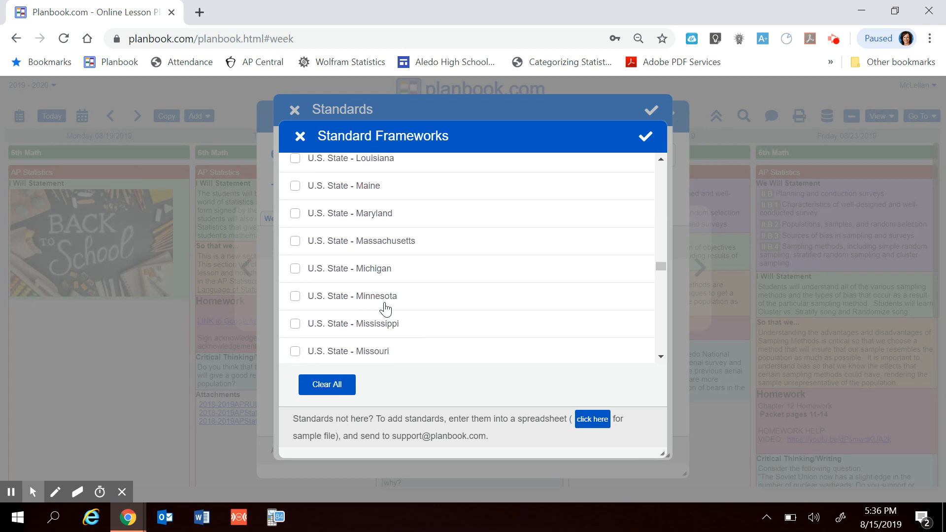
scroll(386, 309, "down", 2)
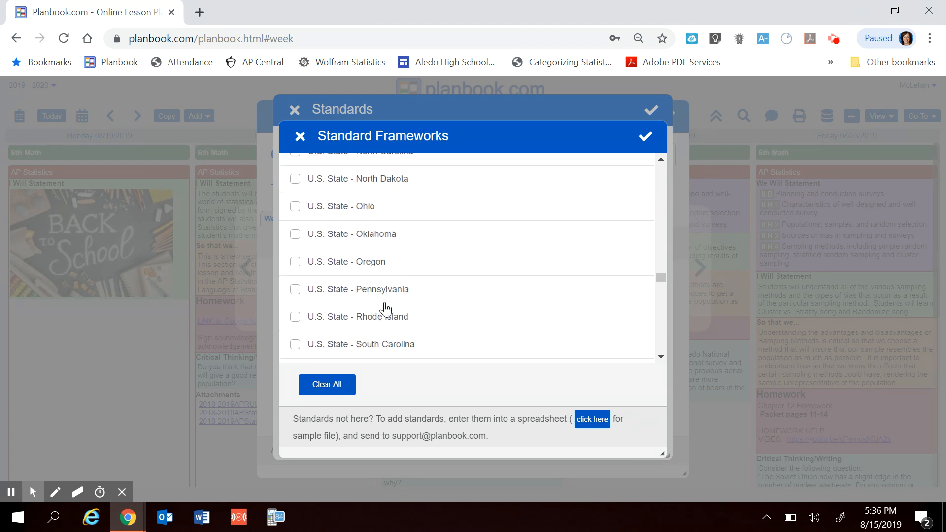
scroll(386, 309, "down", 2)
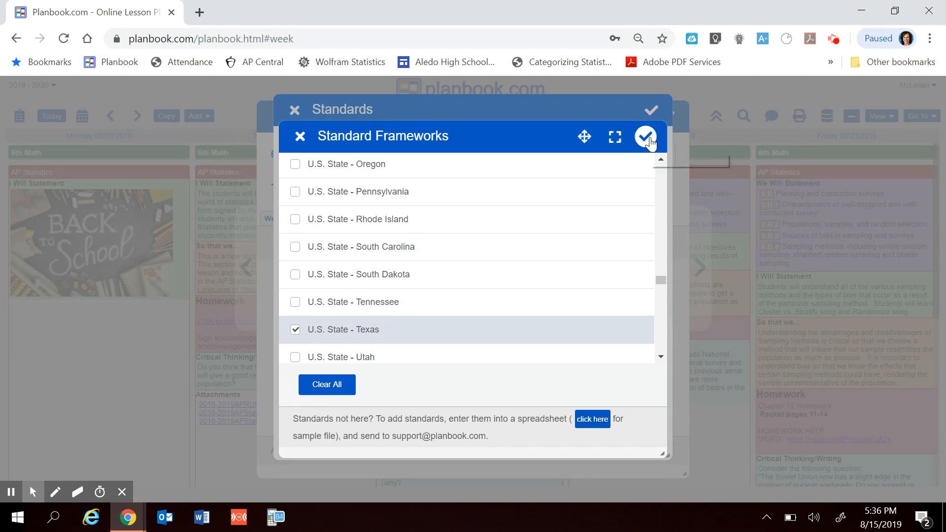
scroll(449, 270, "up", 6)
scroll(449, 271, "up", 10)
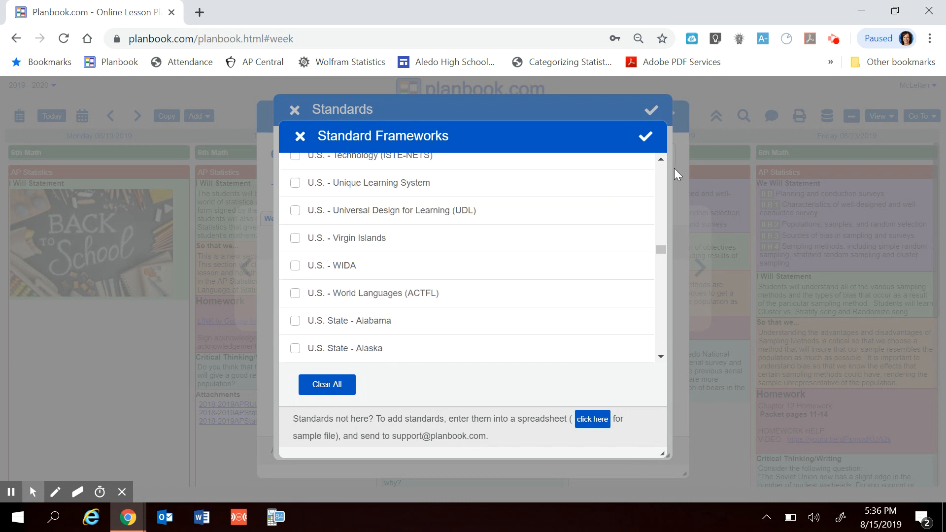
left_click(646, 137)
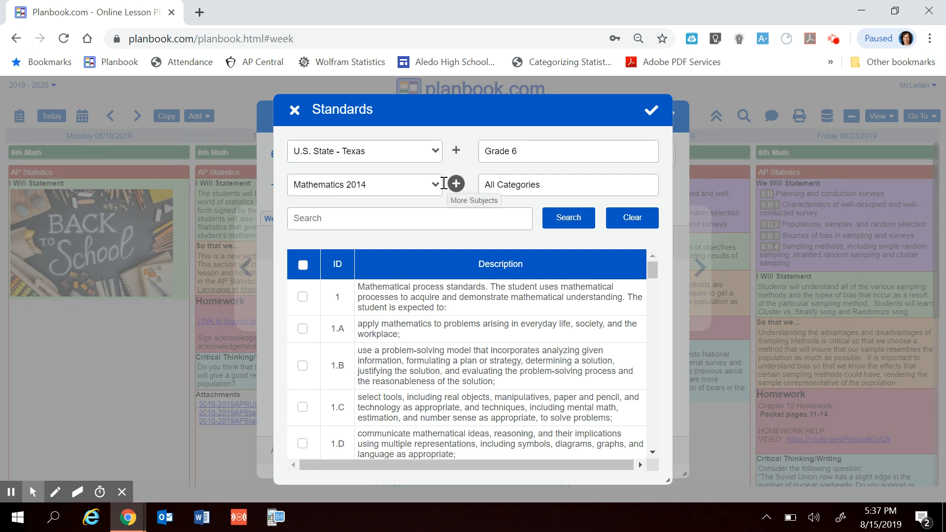
- Confirm Mathematics 2014 among the Texas standard subjects and set the category to Mathematical process standards
left_click(438, 187)
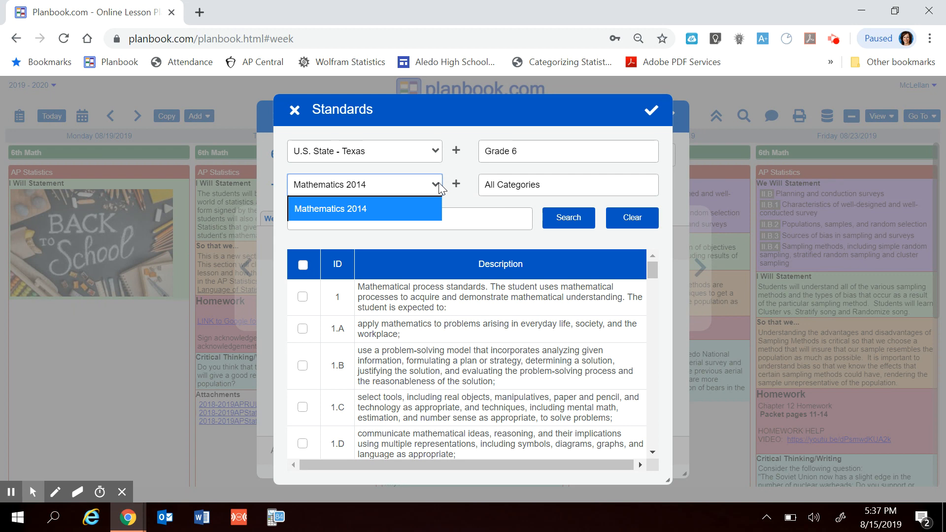
left_click(457, 184)
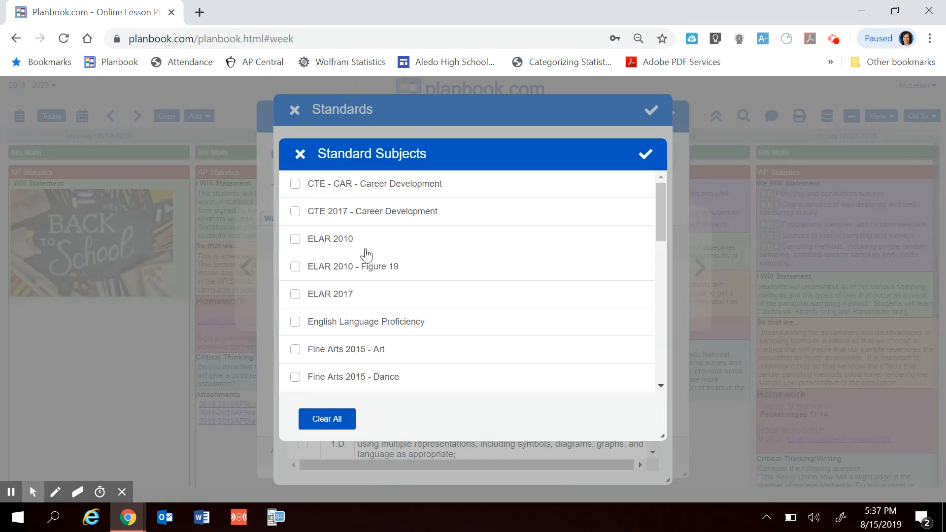
scroll(365, 254, "down", 8)
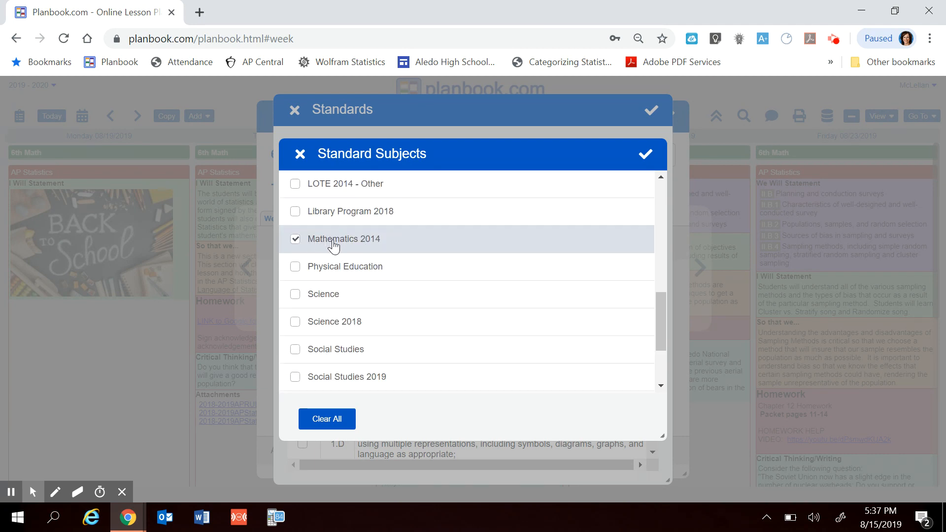
scroll(333, 246, "down", 2)
scroll(334, 247, "up", 4)
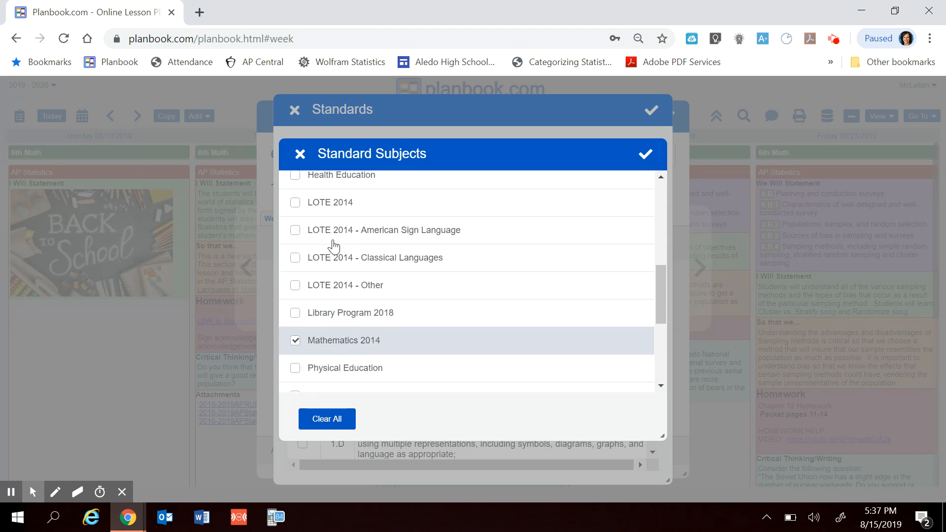
left_click(655, 152)
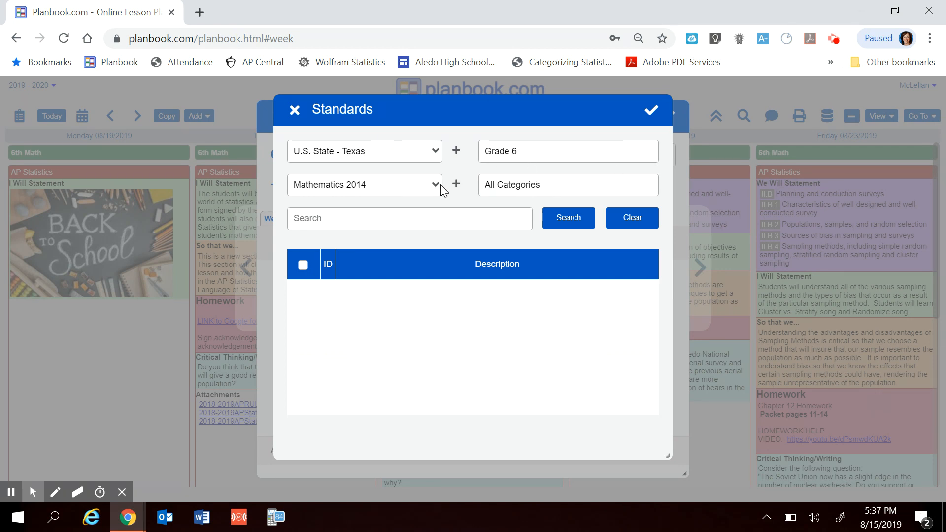
left_click(552, 185)
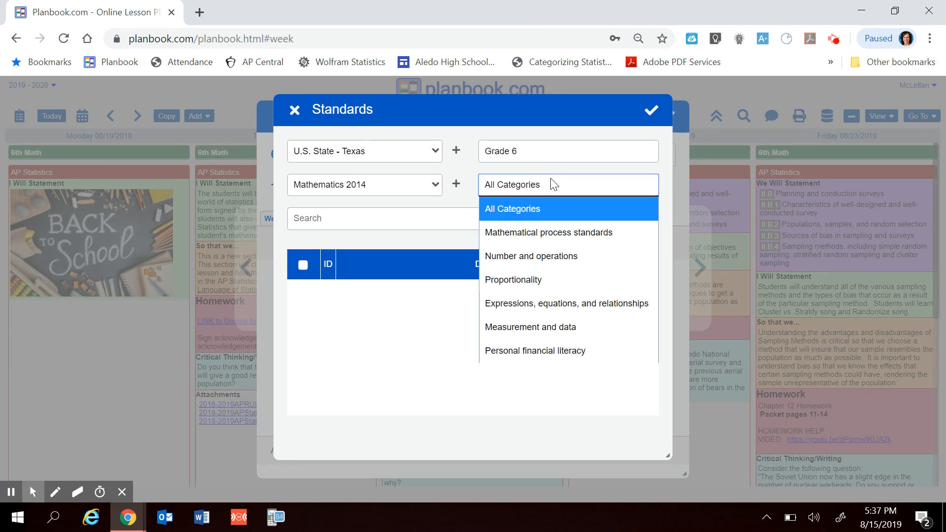
left_click(506, 235)
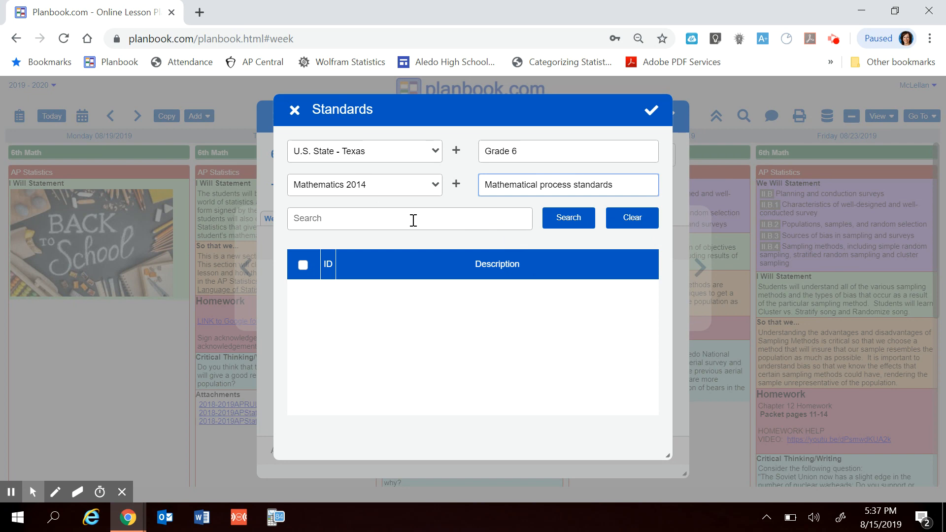
- Revise the Mathematics 2014 mark in Standard Subjects, apply the selection, and choose Mathematics 2014 as the subject again
left_click(456, 183)
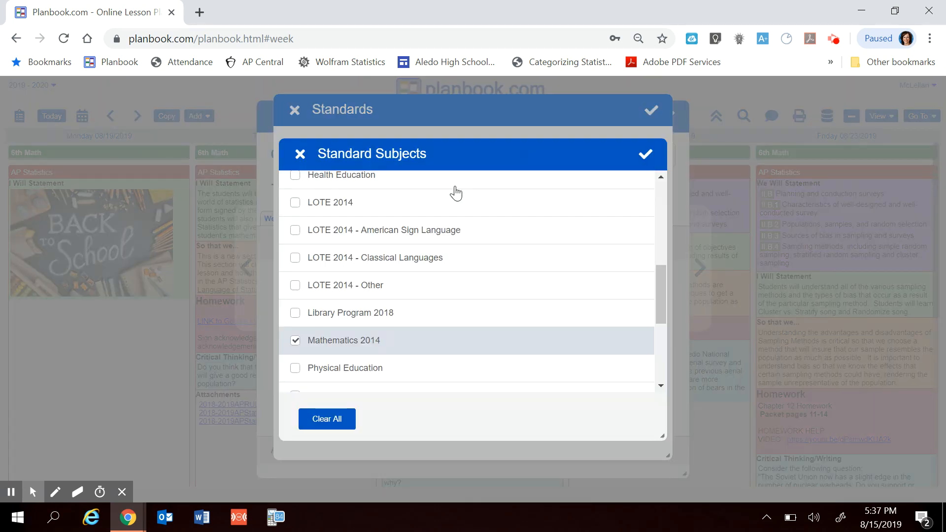
left_click(295, 341)
scroll(420, 332, "down", 5)
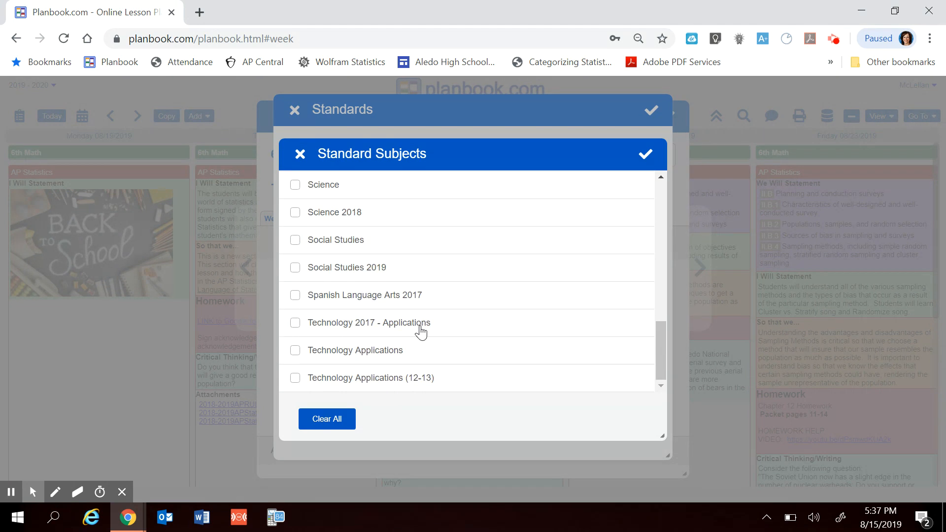
scroll(420, 332, "up", 10)
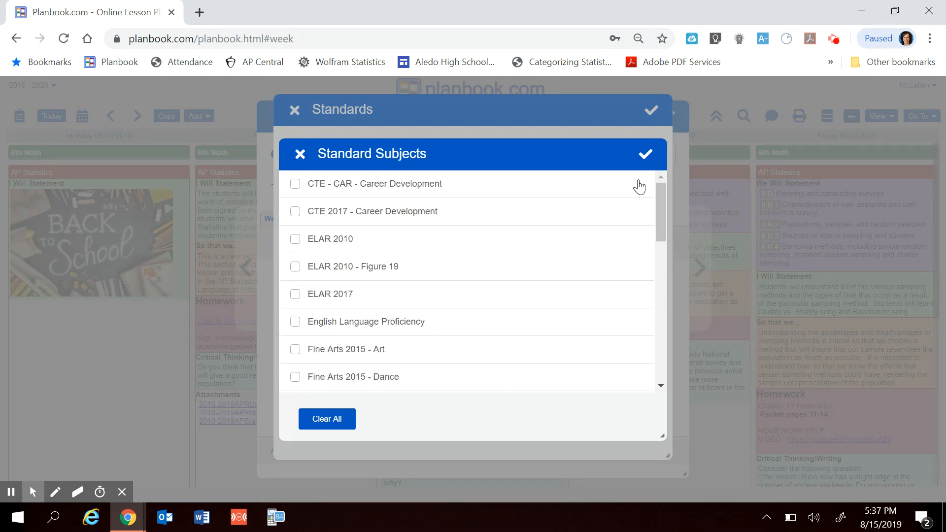
left_click(645, 155)
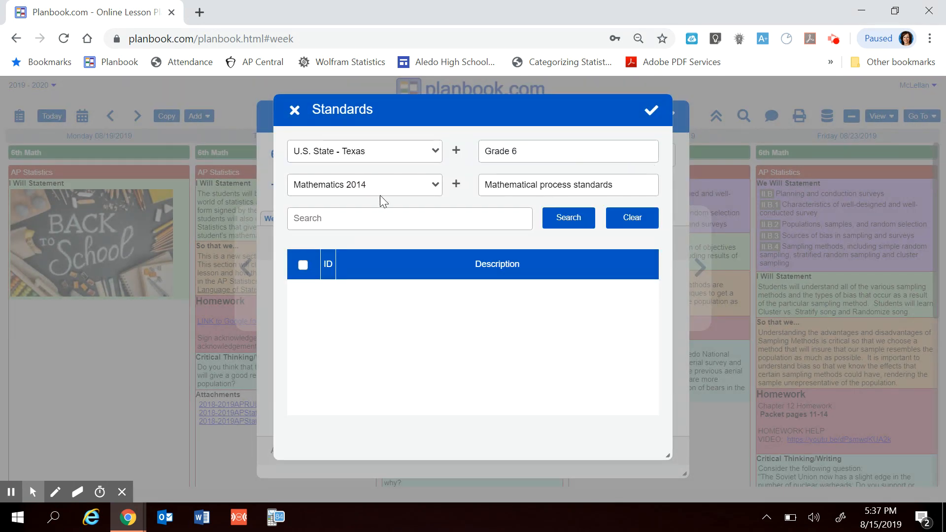
left_click(436, 186)
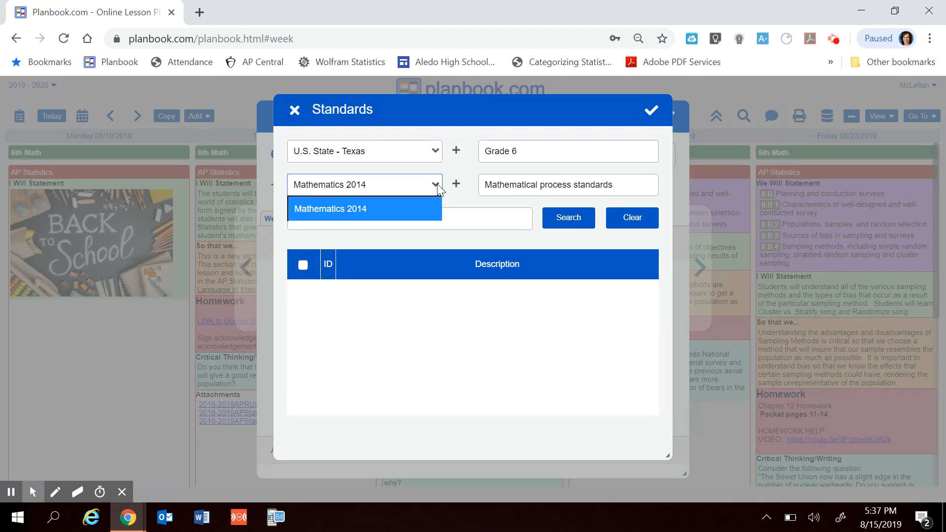
left_click(352, 211)
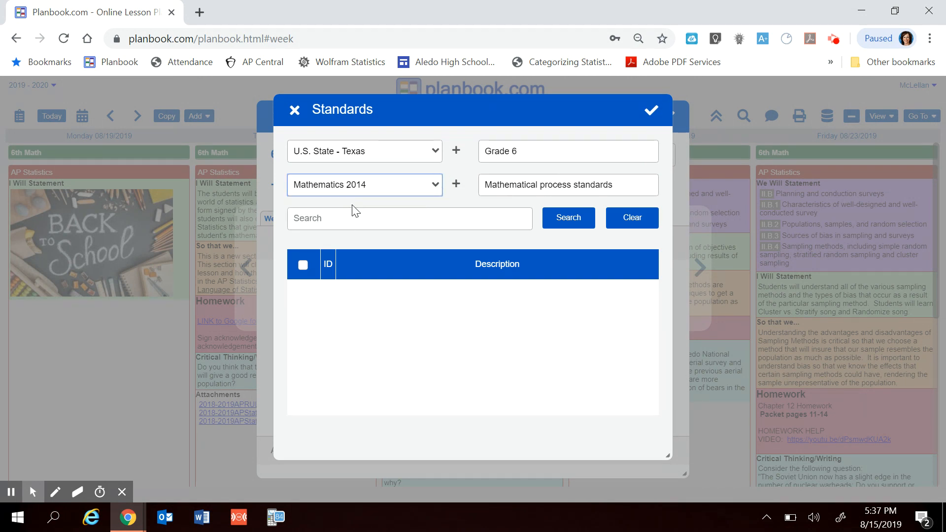
- Reselect Grade 6, set the standards category to All Categories, and apply the settings to return to the lesson
left_click(525, 151)
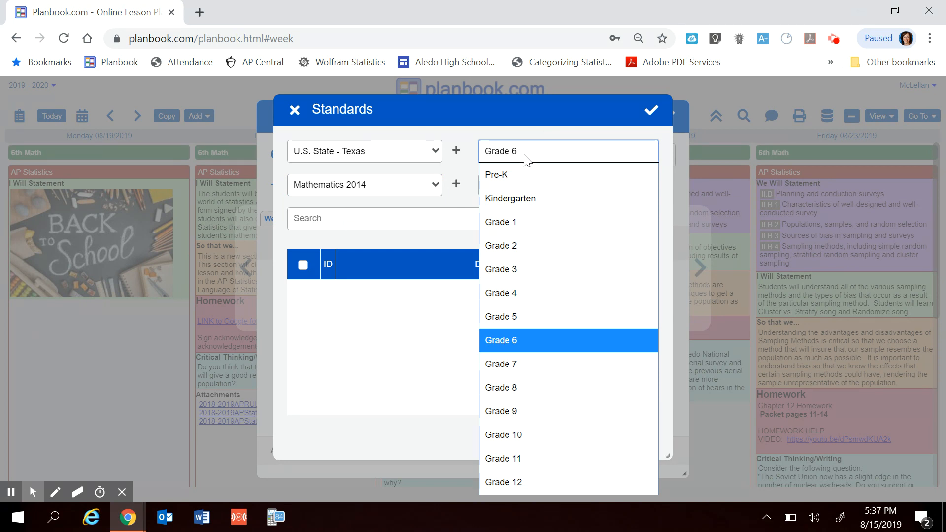
left_click(516, 340)
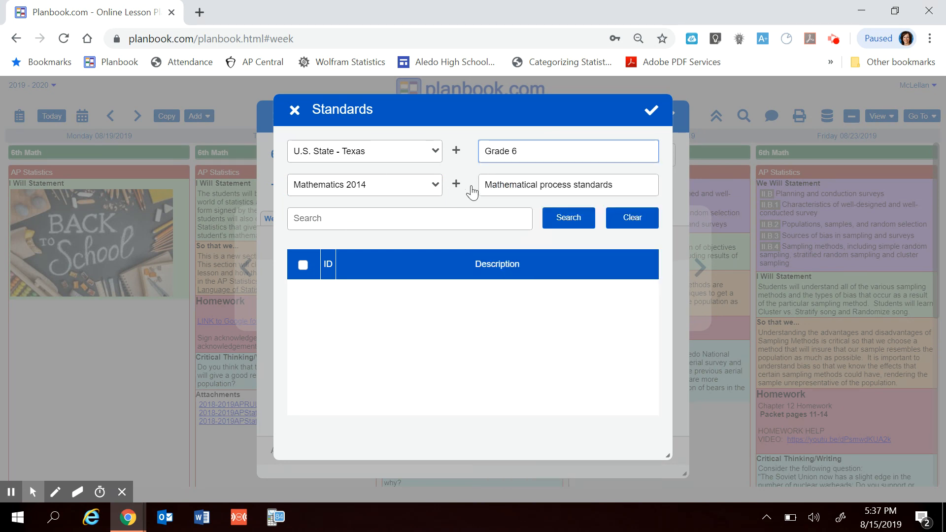
left_click(576, 187)
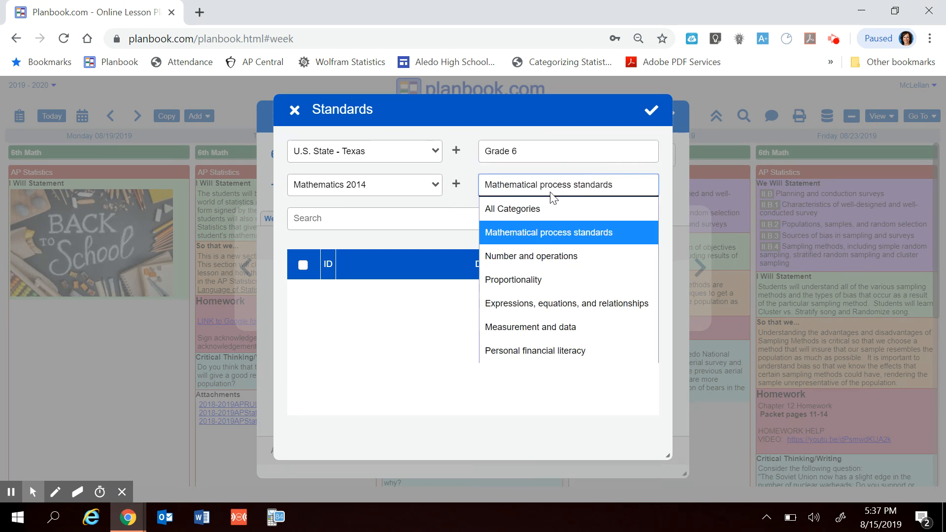
left_click(512, 214)
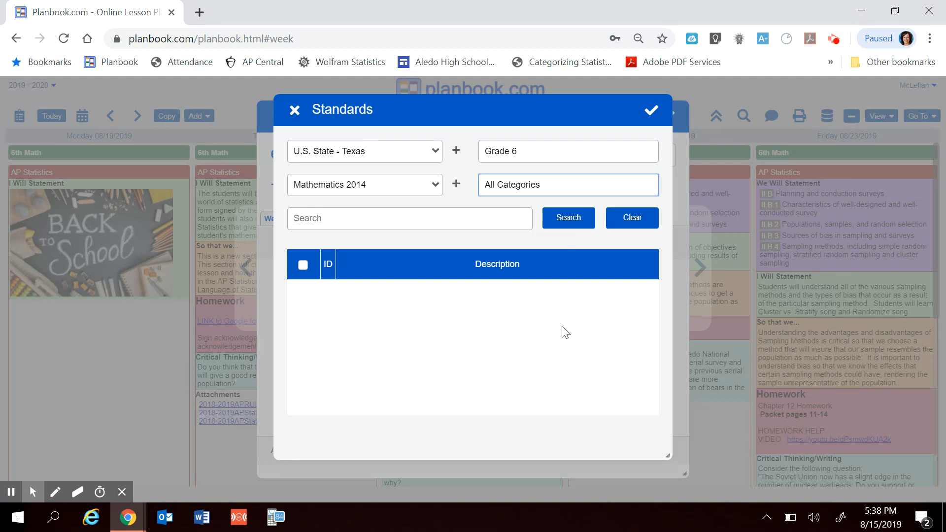
left_click(651, 110)
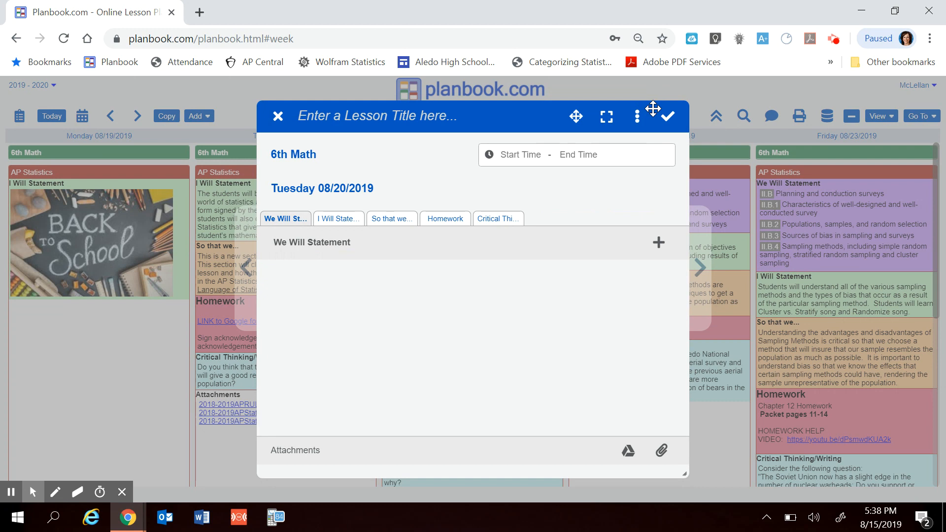
- Reopen the We Will Statement standards, clear the chosen Texas subjects, and apply Mathematics 2014 and Physical Education as the standard subjects
left_click(659, 243)
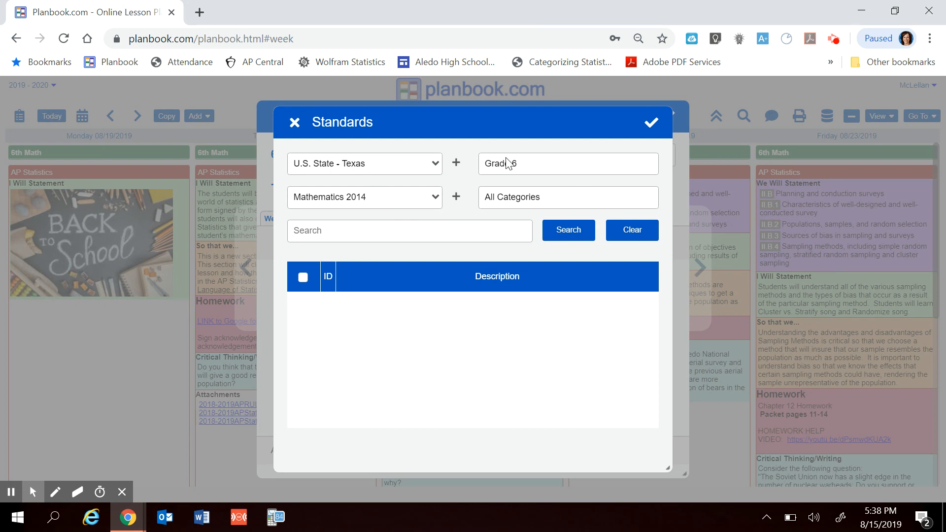
left_click(456, 197)
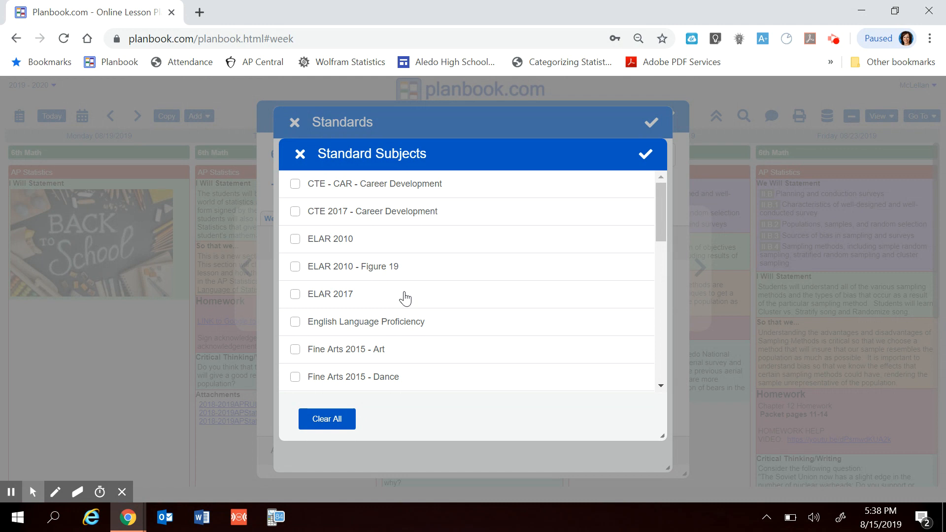
scroll(405, 298, "down", 8)
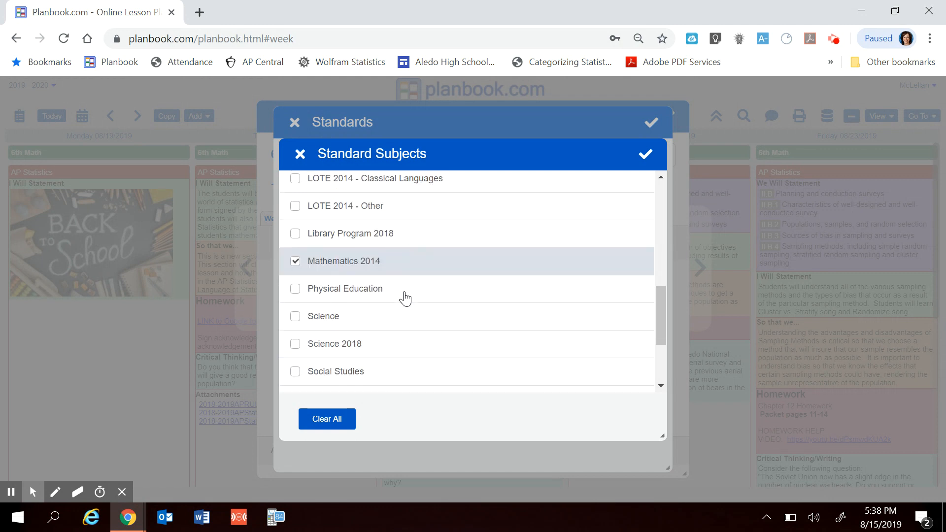
scroll(405, 298, "down", 3)
scroll(405, 298, "up", 4)
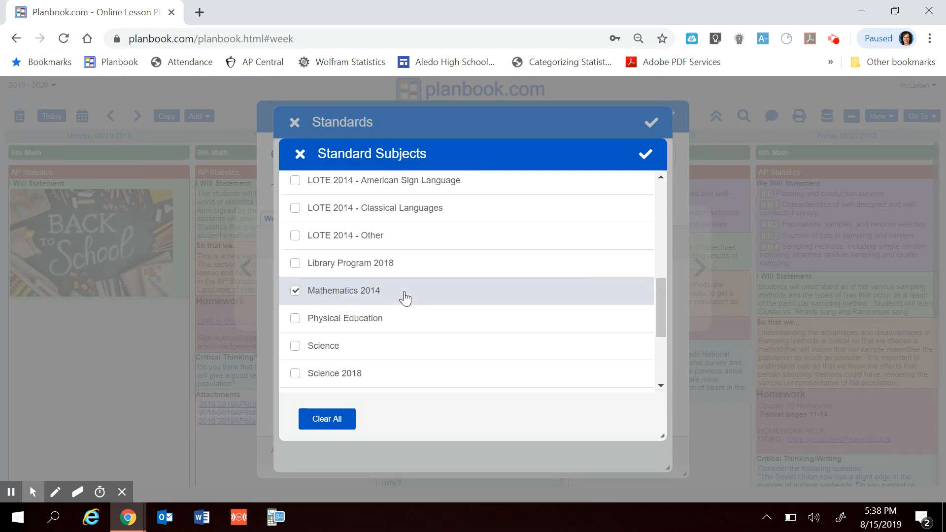
scroll(405, 298, "up", 1)
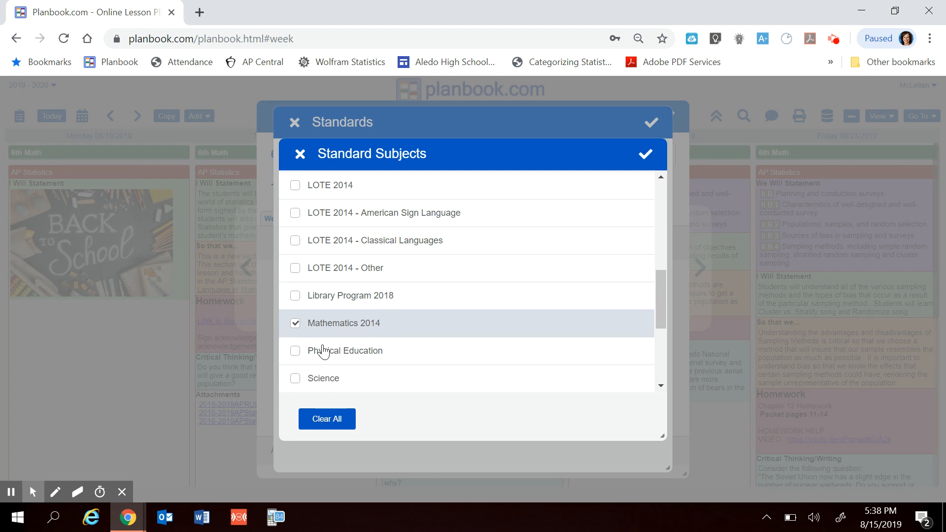
left_click(293, 351)
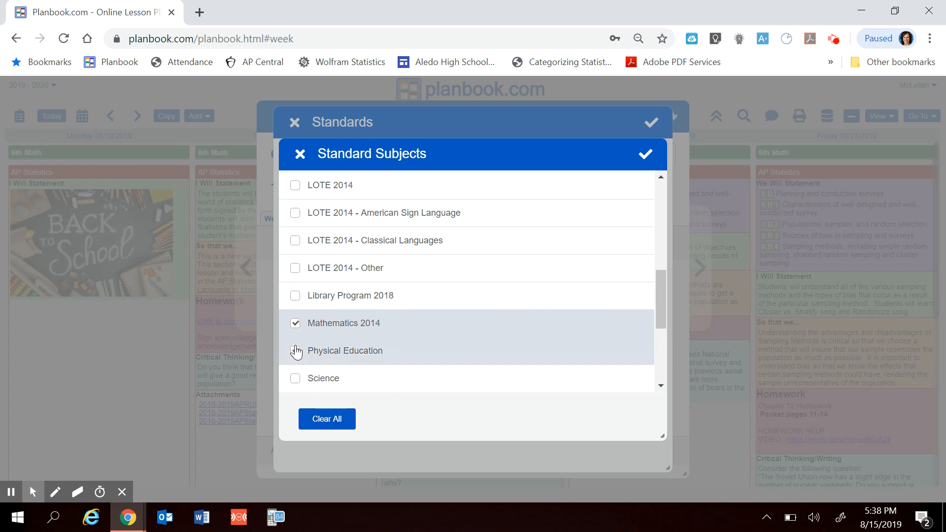
left_click(294, 324)
left_click(320, 423)
left_click(294, 323)
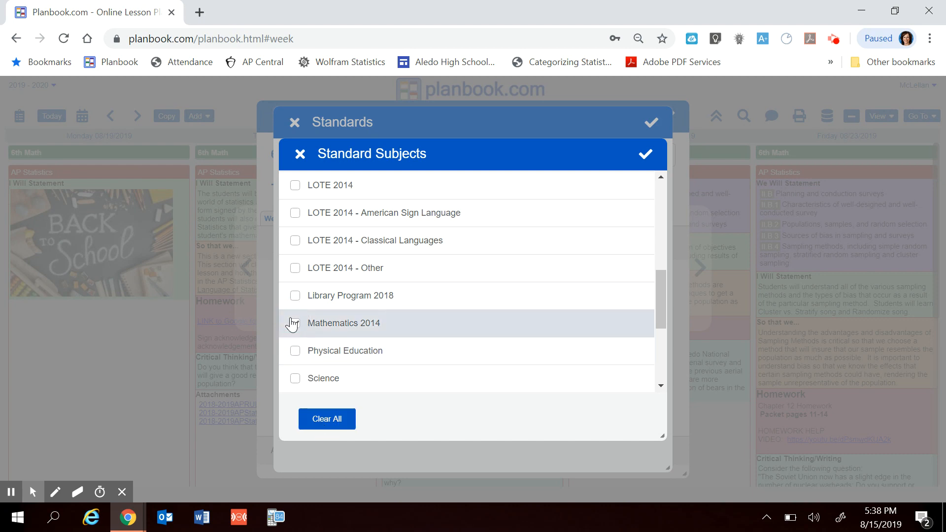
left_click(295, 351)
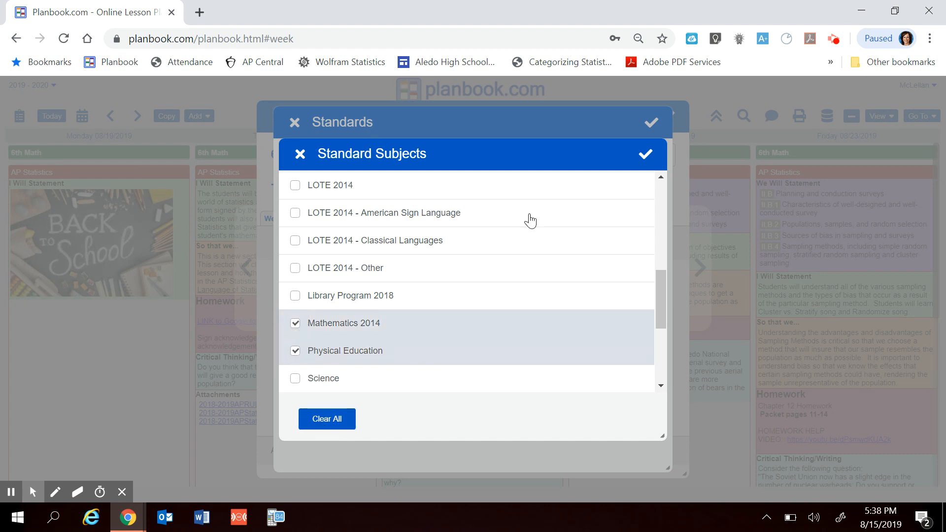
left_click(645, 154)
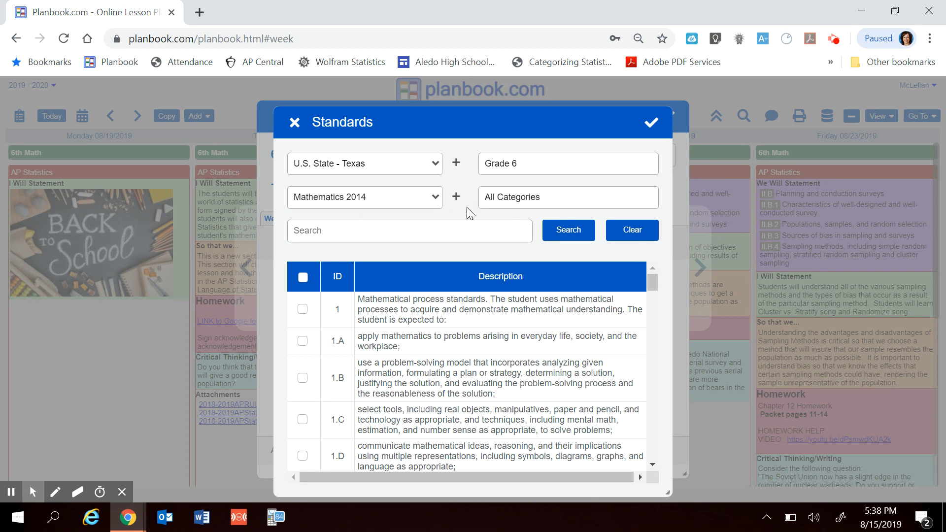
- Filter the standards to the Number and operations category and add standards 2.C and 2.D to the We Will Statement
left_click(552, 203)
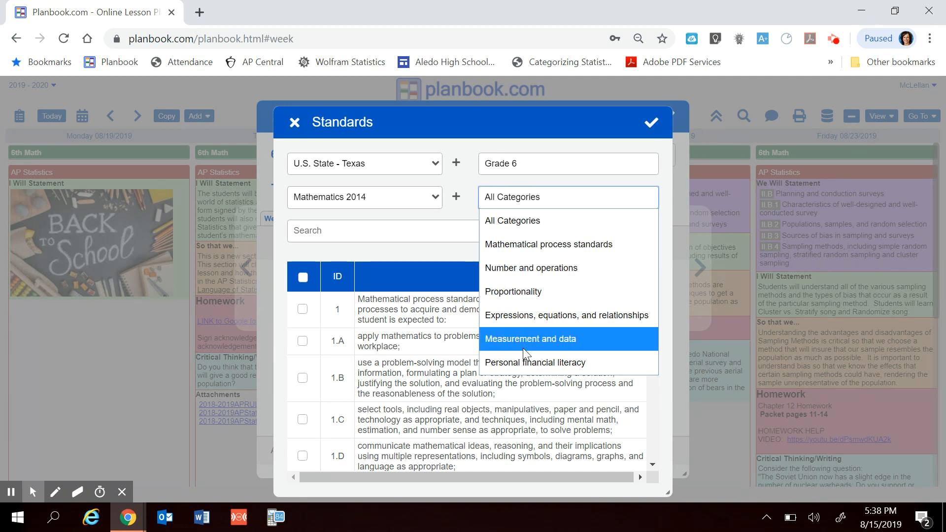
left_click(515, 268)
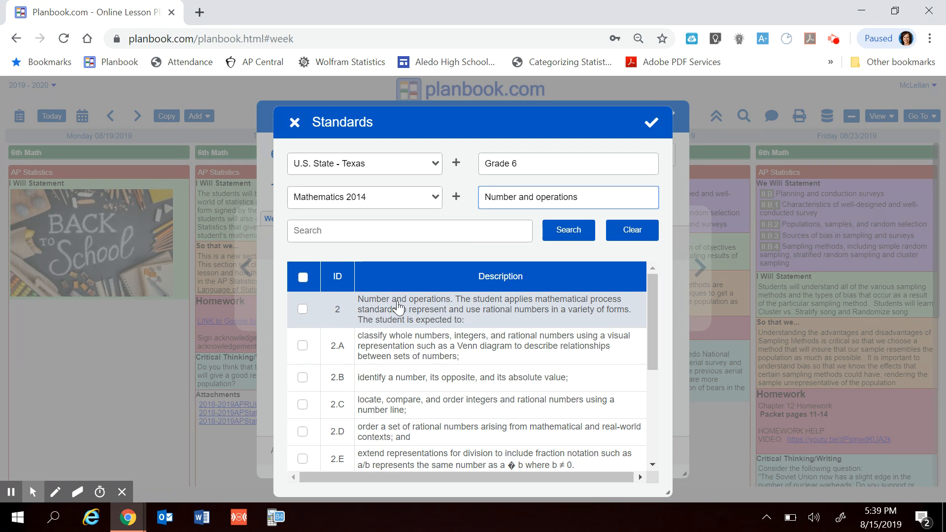
scroll(425, 313, "down", 1)
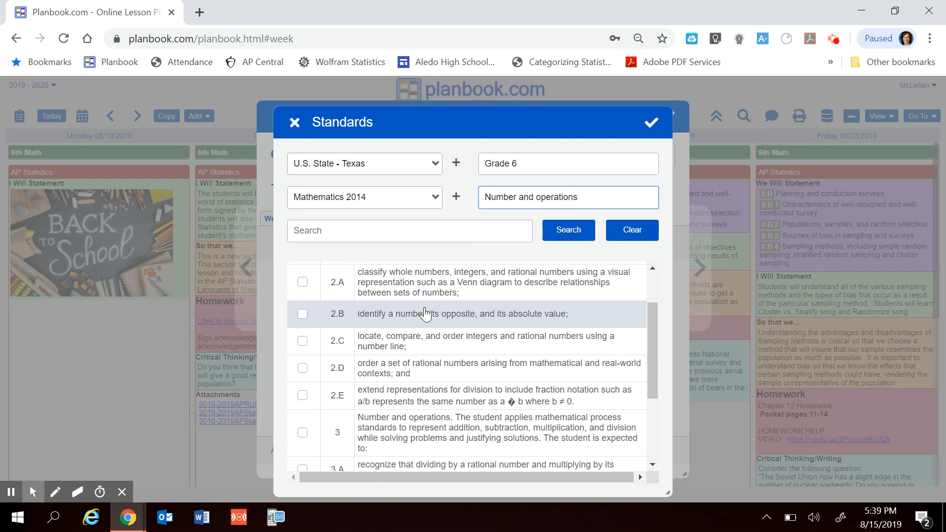
left_click(303, 340)
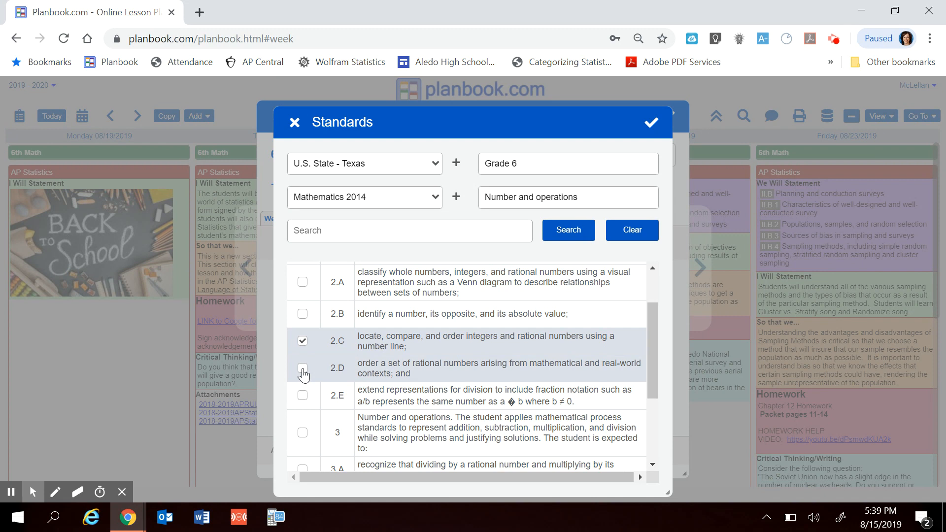
left_click(302, 370)
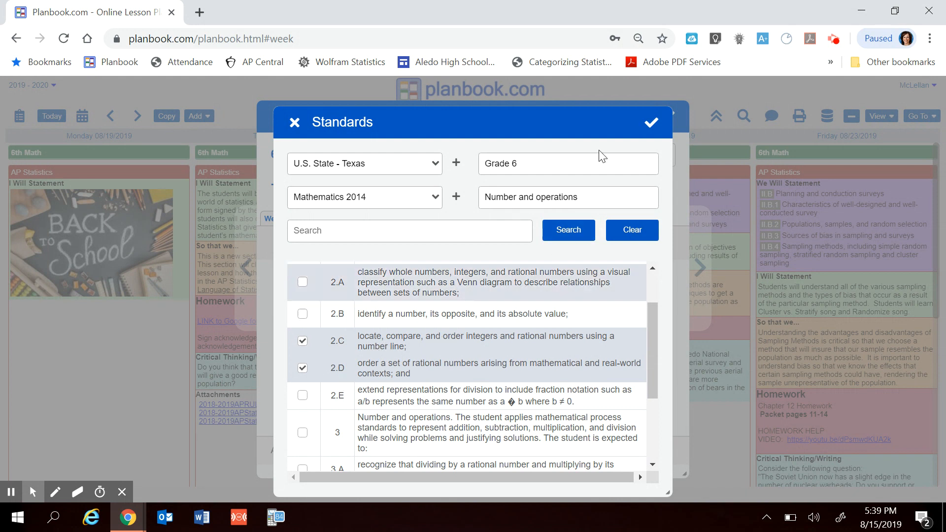
left_click(651, 123)
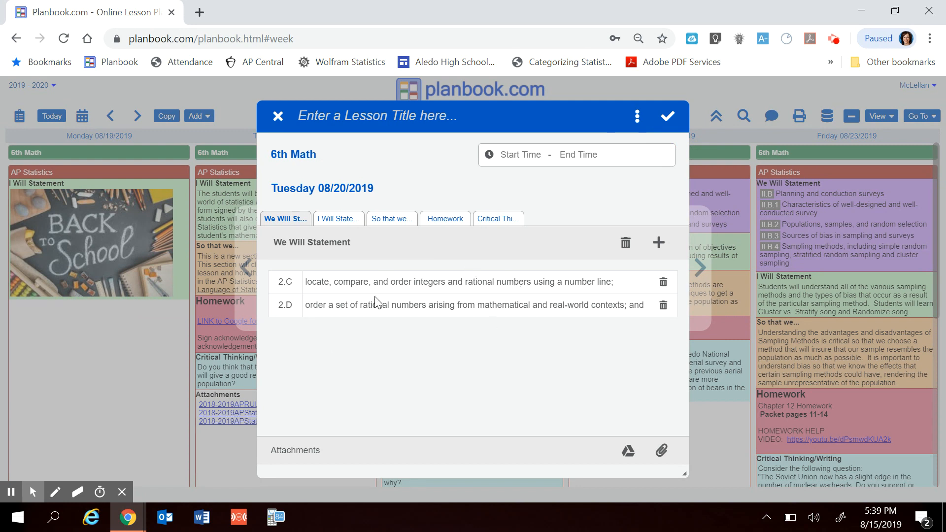
- Enter repeated "asdf" filler text in the lesson's I Will Statement and So that we... sections
left_click(342, 222)
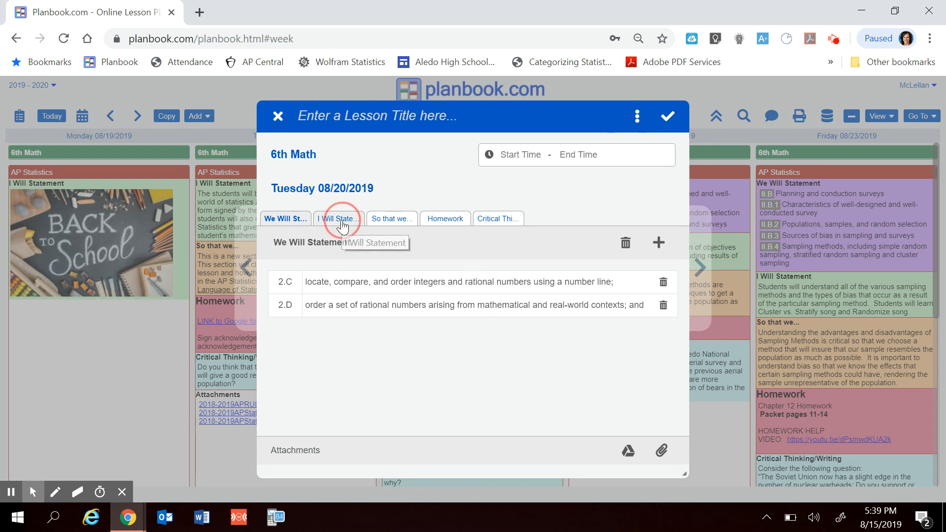
left_click(367, 309)
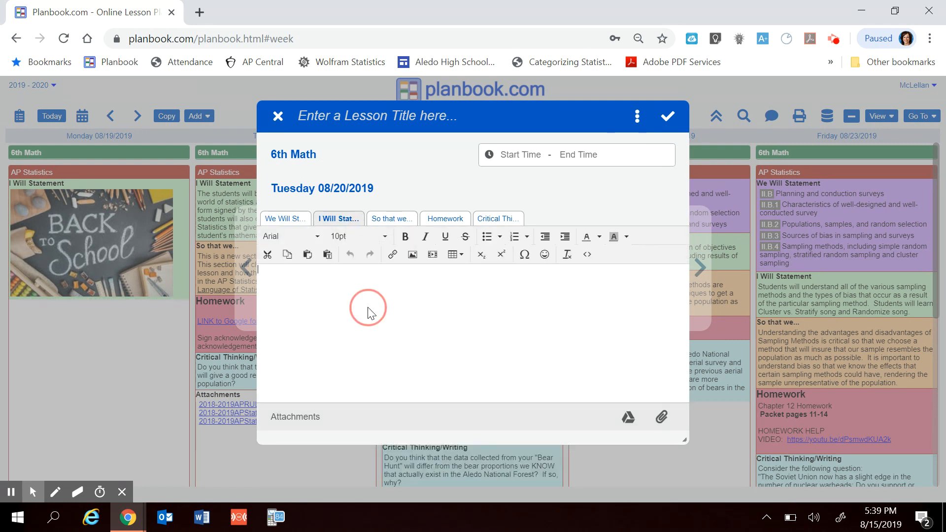
type("asdfasdfasdfasdf")
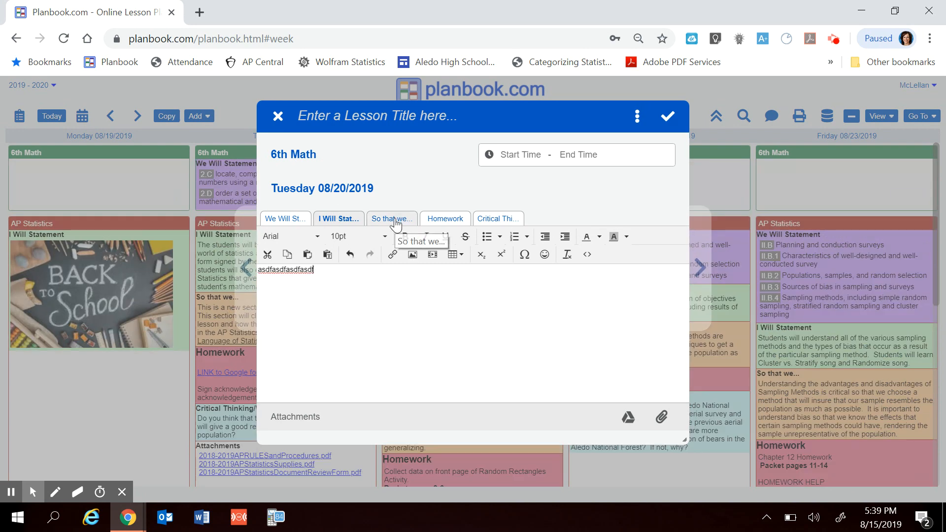
left_click(392, 218)
left_click(334, 282)
type("asdfasdfasdfasdfasdfasdffasdf")
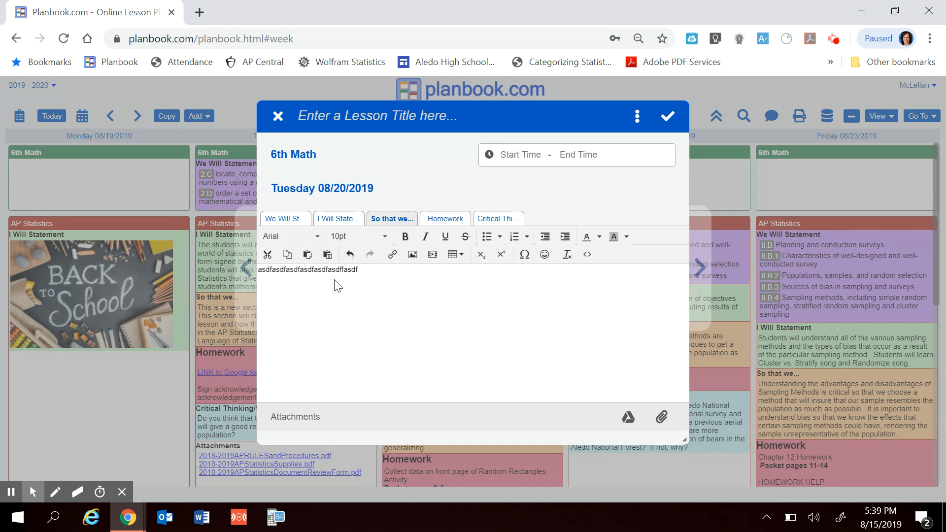
- Fill the lesson's Homework and Critical Thinking/Writing sections with repeated "asdf" style filler text
left_click(450, 220)
left_click(364, 286)
type("asdfasdfasdfasdfasdf")
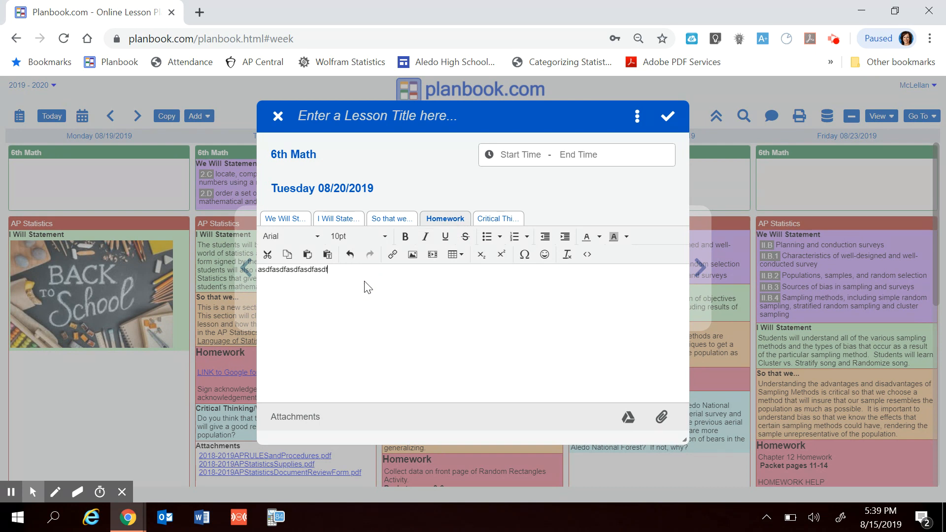
left_click(496, 218)
left_click(406, 295)
type("asdfasdfasdflkjhasdfkljhasdlkjf")
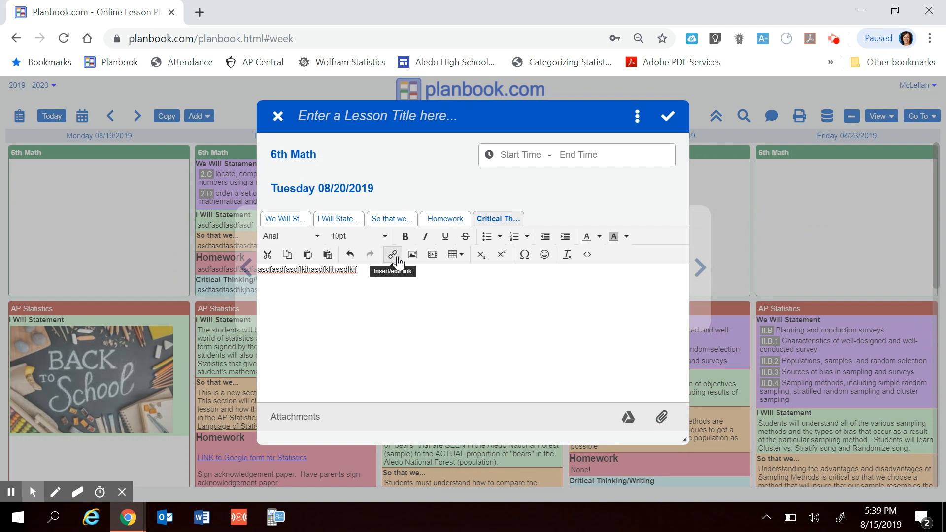
- View the link insertion options for Critical Thinking/Writing, cancel them, and save and close the 6th Math lesson
left_click(393, 255)
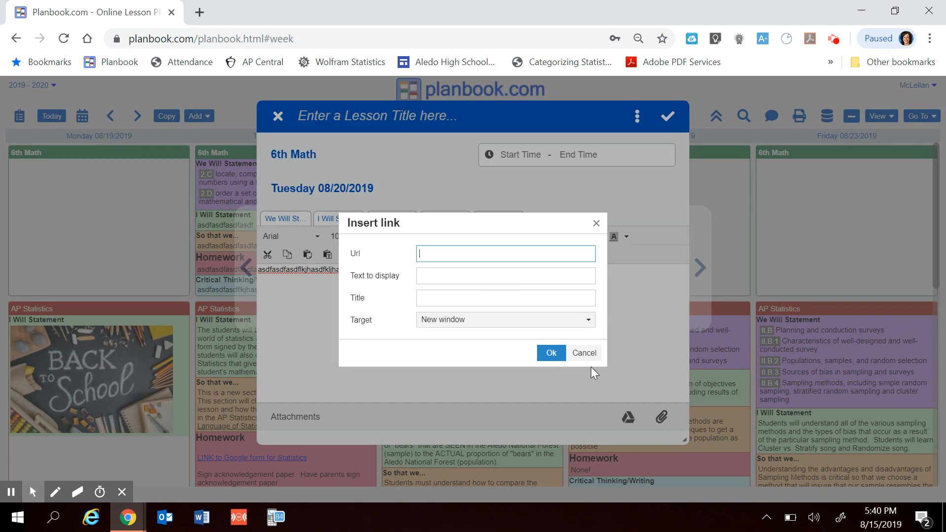
left_click(584, 353)
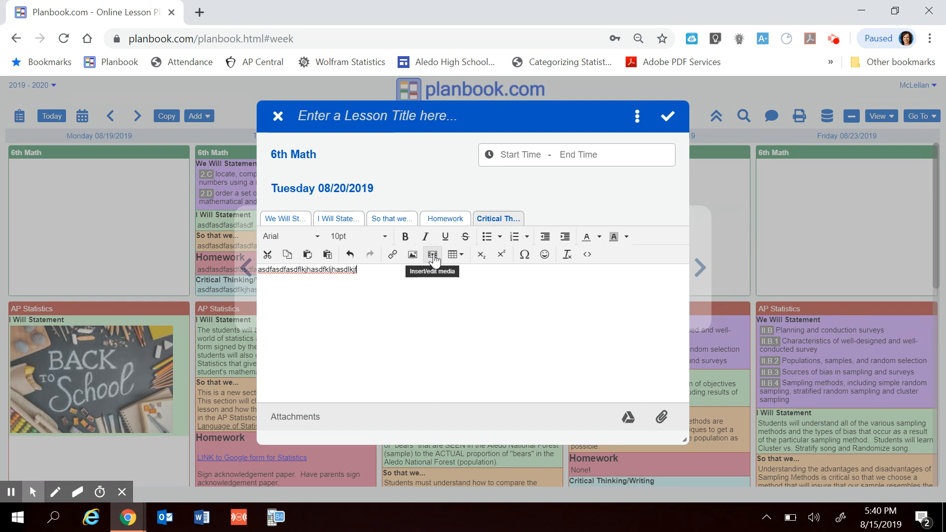
left_click(667, 116)
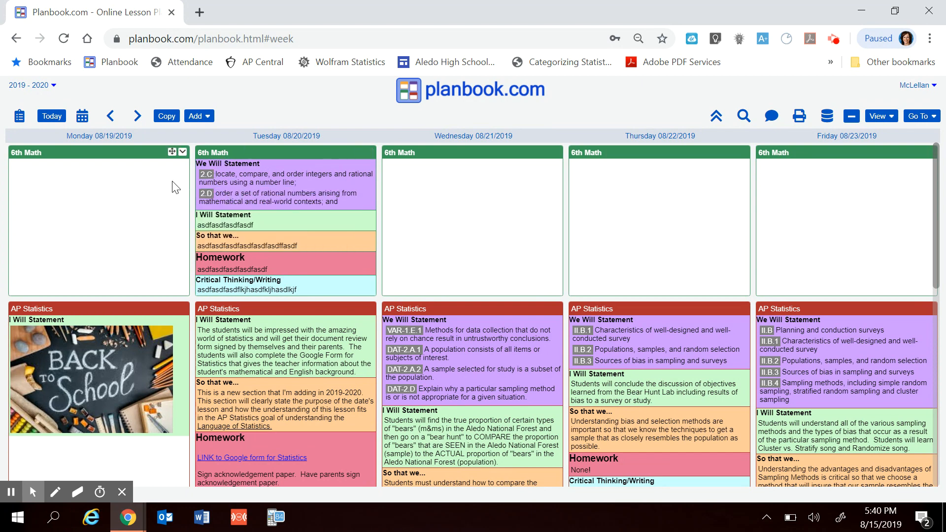
- Review the week's 6th Math, AP Statistics and Regular Statistics lessons and their coloured sections for 08/19 to 08/23/2019
scroll(482, 372, "down", 4)
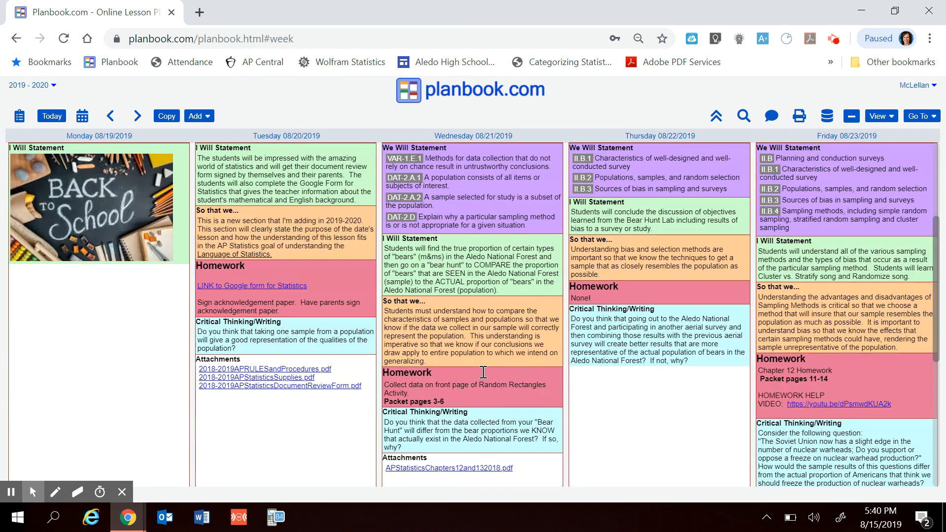
scroll(482, 371, "down", 3)
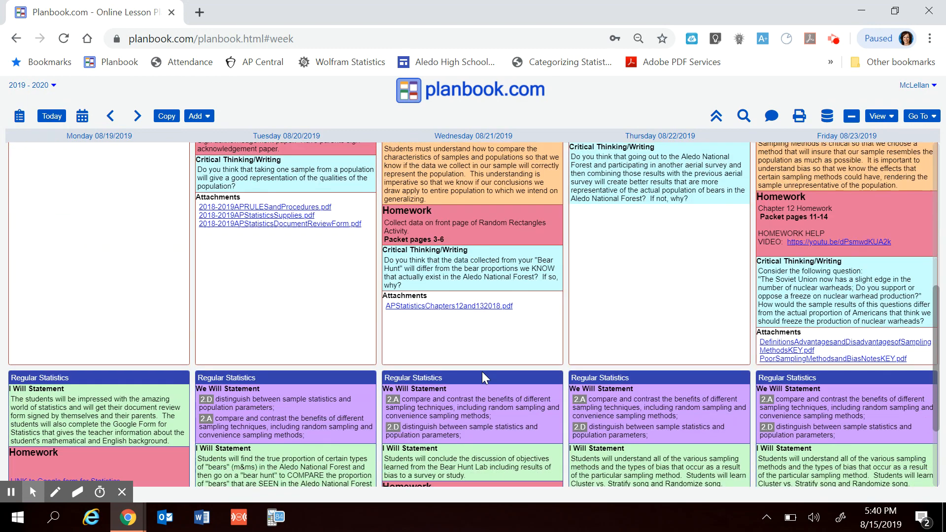
scroll(482, 372, "up", 2)
scroll(483, 371, "up", 4)
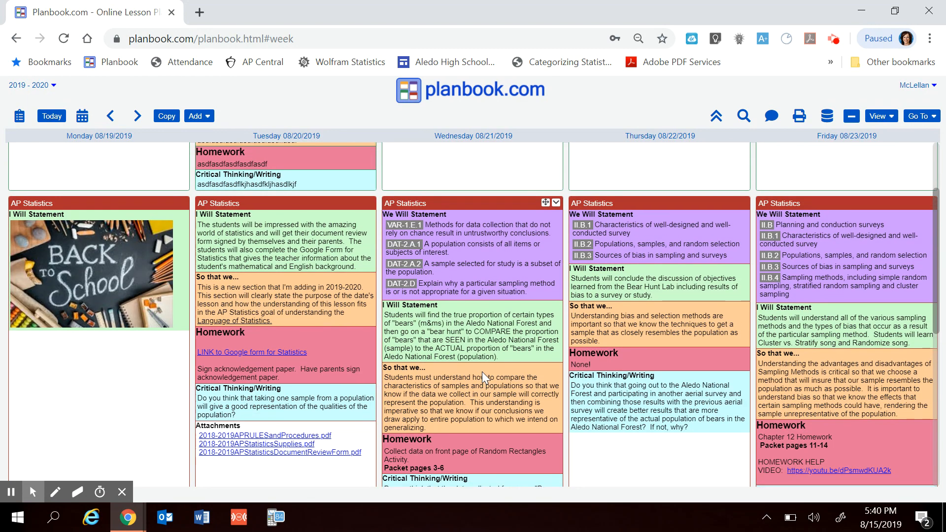
scroll(482, 372, "down", 2)
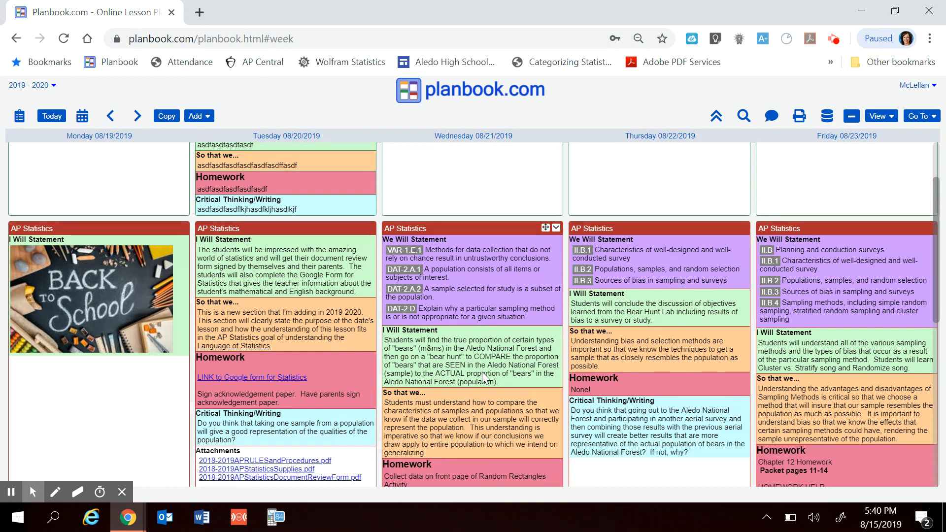
scroll(483, 372, "down", 1)
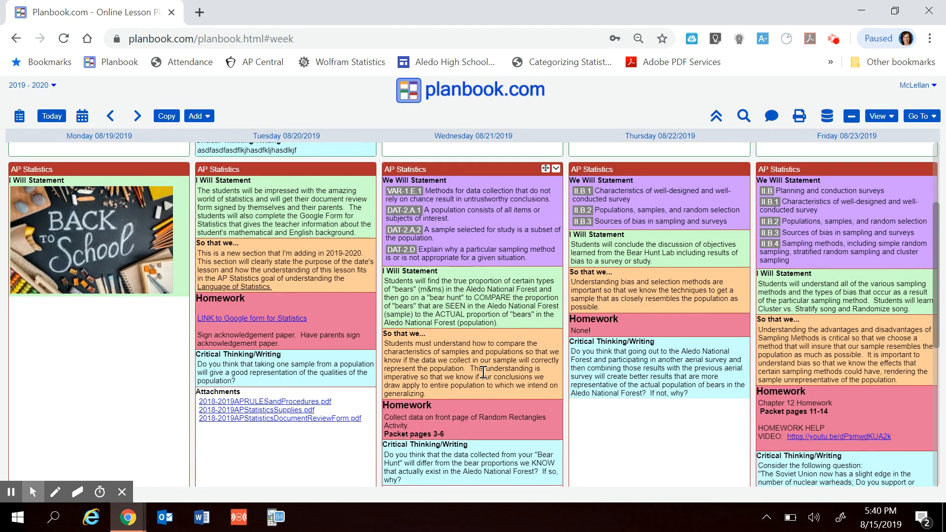
scroll(483, 372, "up", 3)
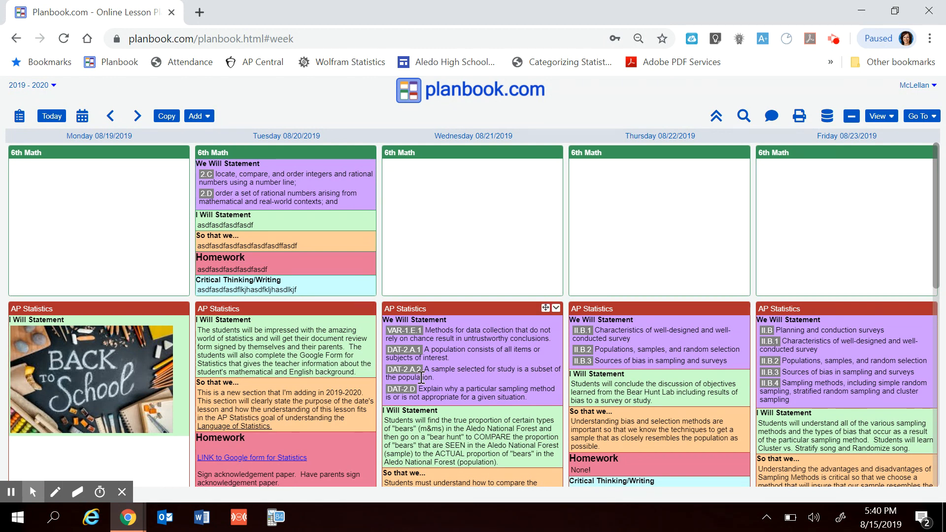
- In the display settings, enable the Notes and Lesson sections for the lesson layout
scroll(421, 378, "down", 2)
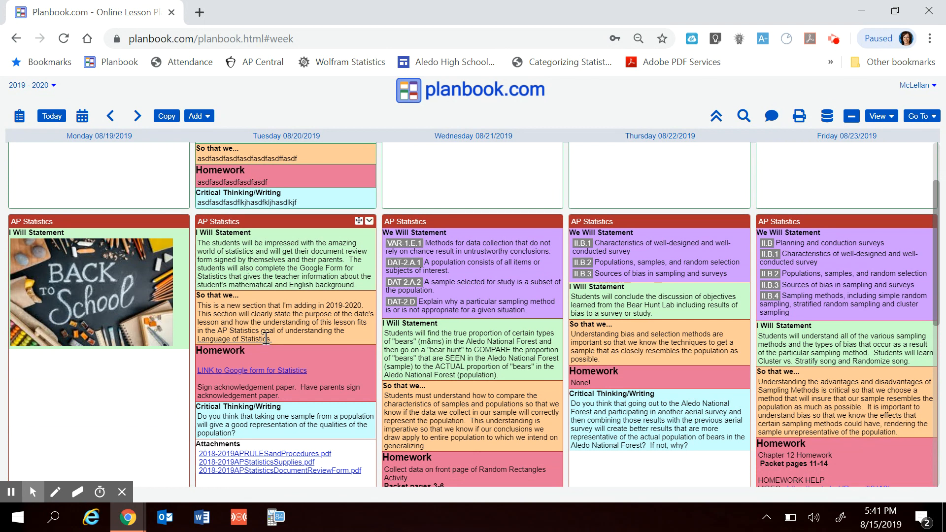
left_click(934, 118)
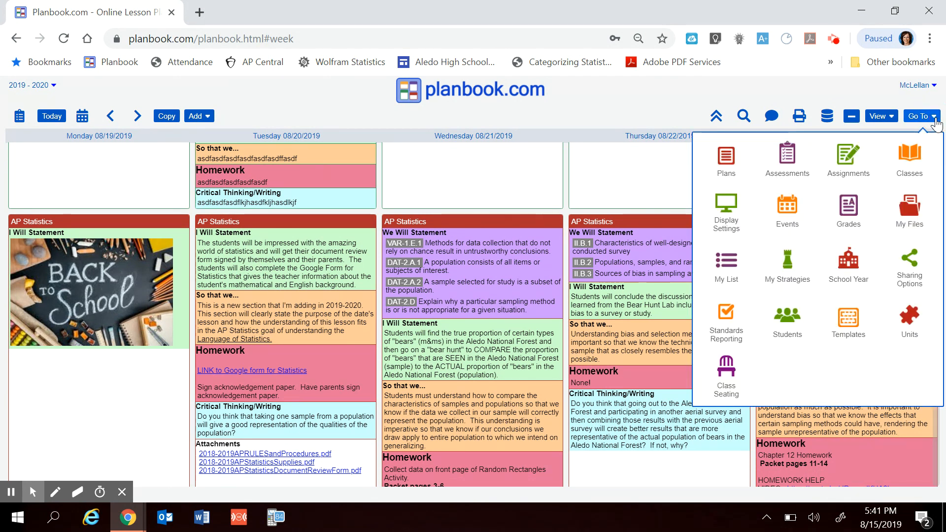
left_click(734, 220)
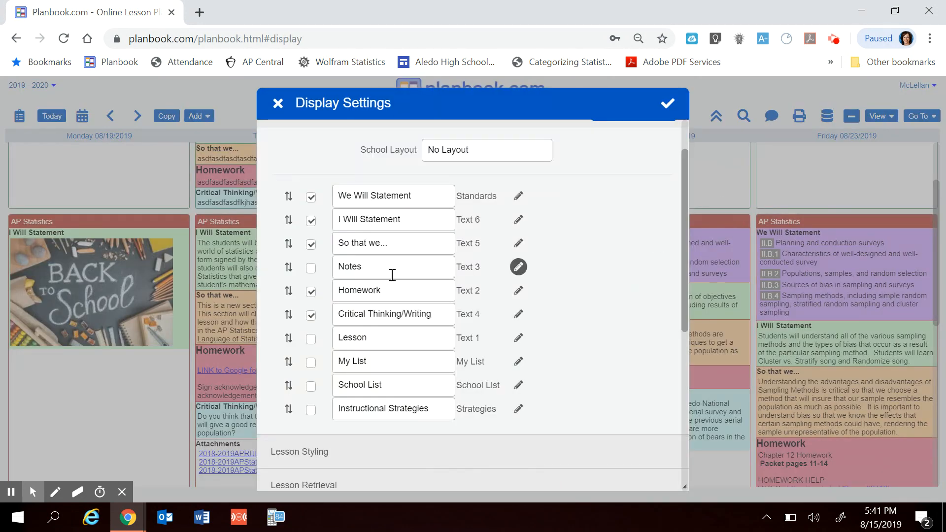
left_click(310, 270)
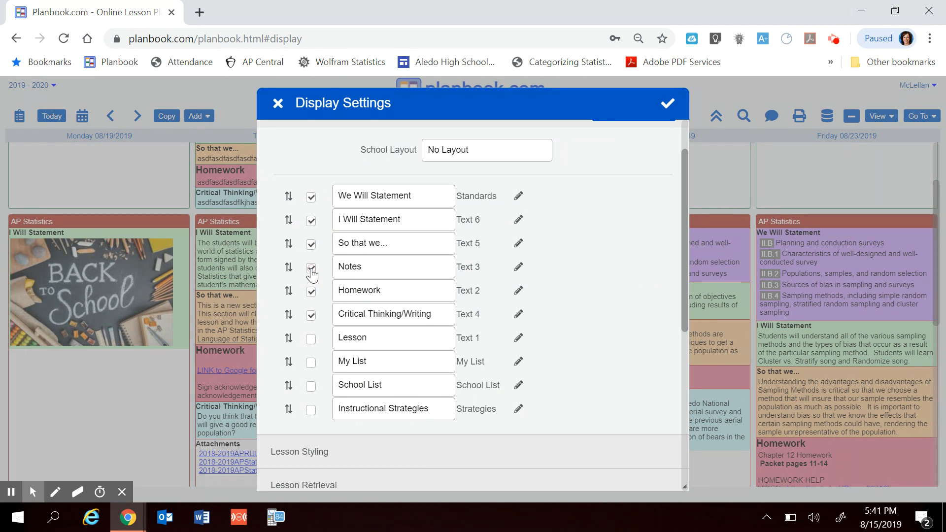
left_click(311, 340)
- Set the fill colour of both the title and body of the We Will Statement section to light grey
left_click(520, 196)
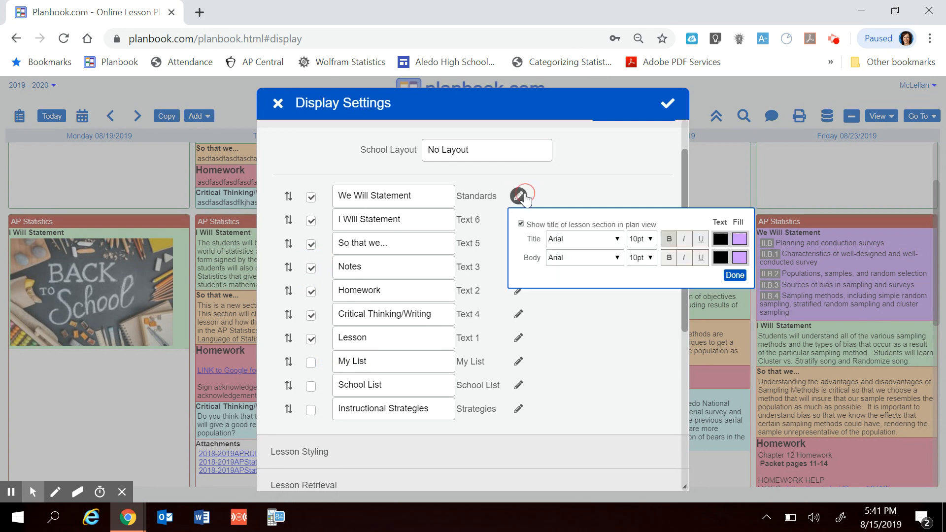
left_click(739, 257)
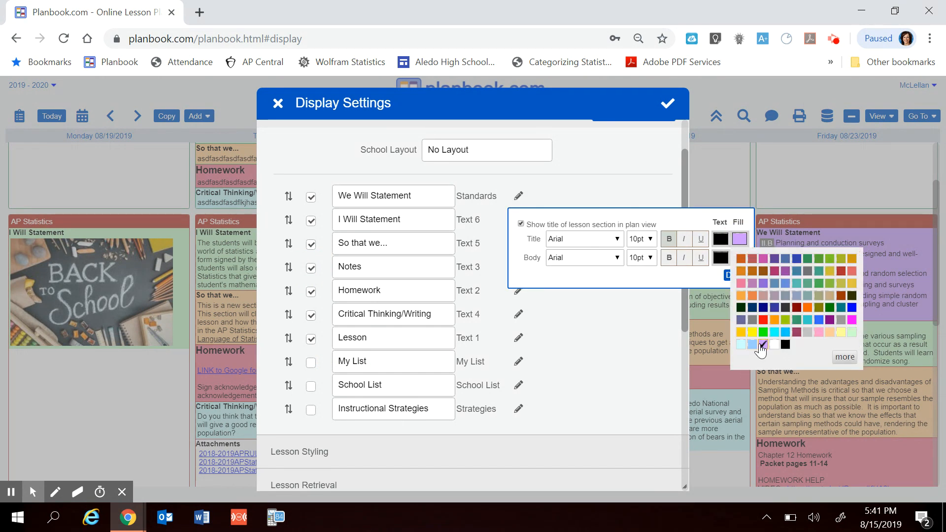
left_click(807, 331)
left_click(656, 291)
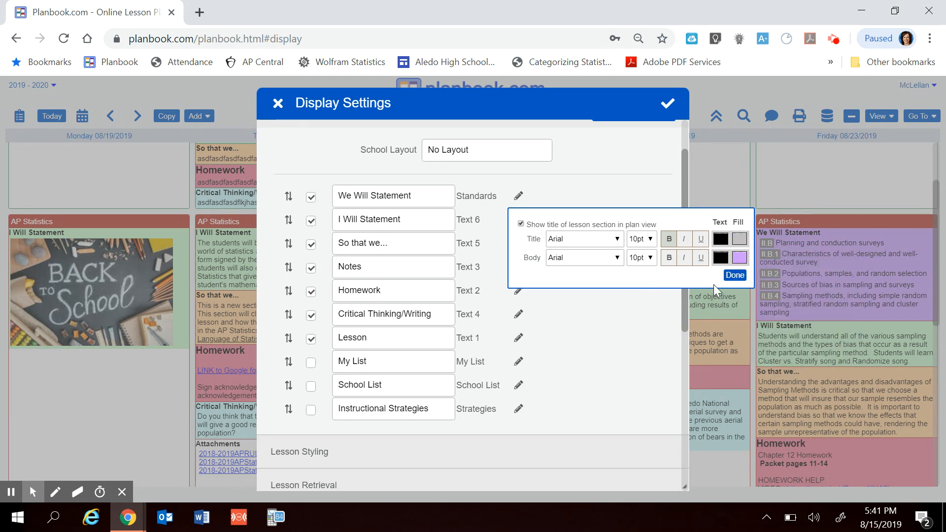
left_click(738, 257)
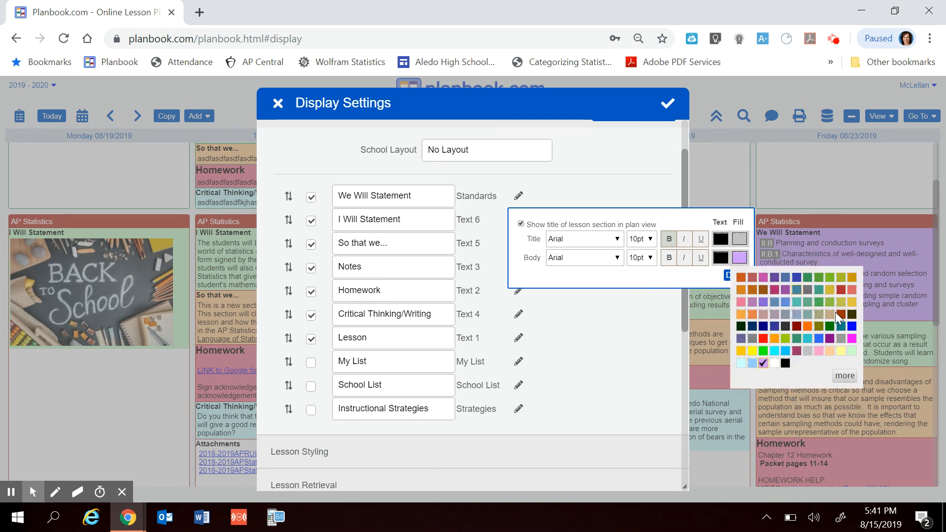
left_click(807, 350)
left_click(627, 279)
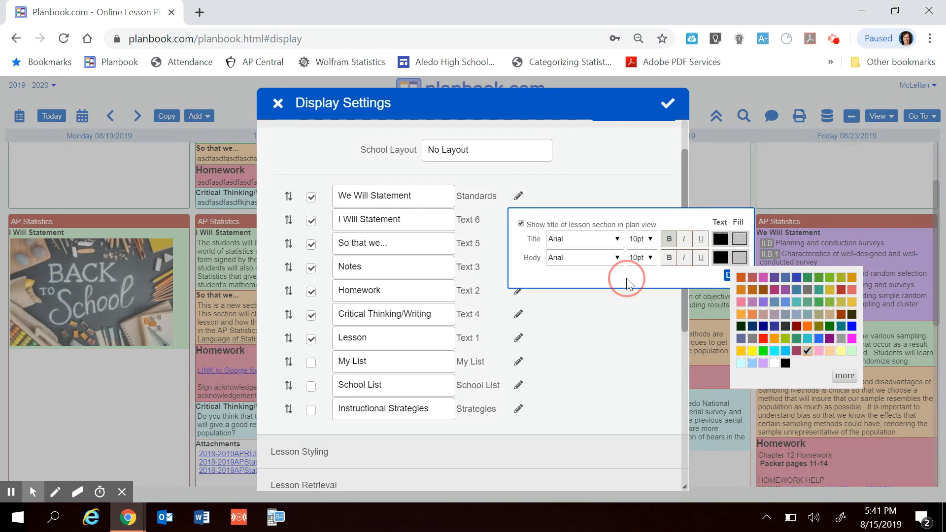
left_click(737, 274)
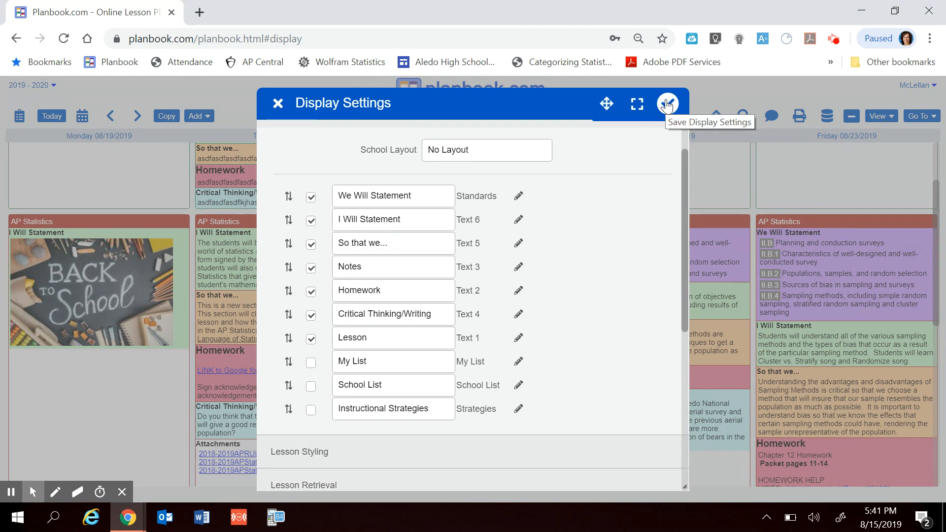
- Move the Lesson section directly below We Will Statement and save the display settings
left_click_drag(289, 337, 288, 218)
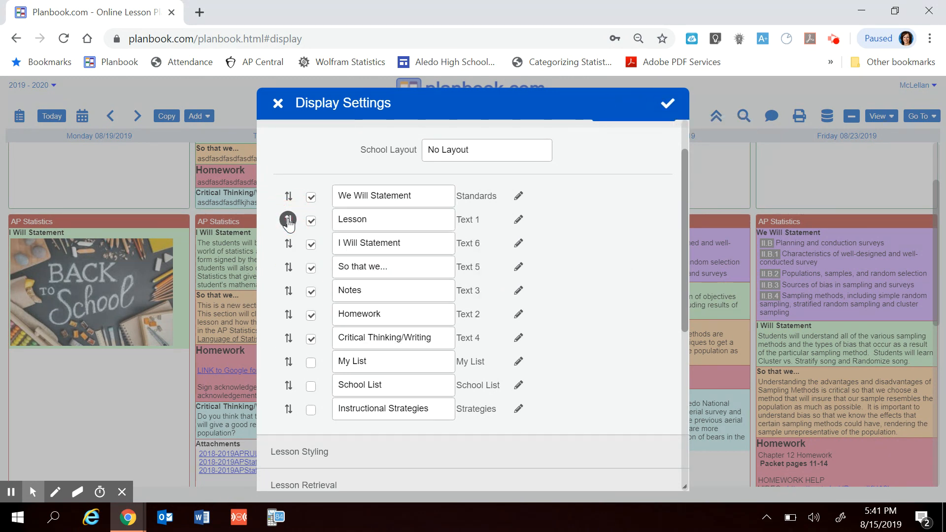
left_click(667, 102)
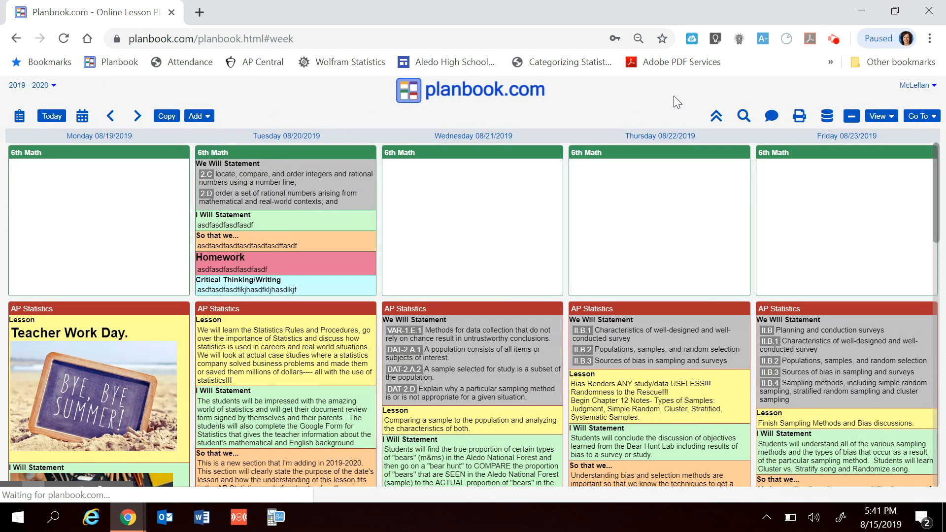
- Review the week's AP Statistics lessons, including the Lesson and Notes sections, embedded video, links and attachments
scroll(299, 354, "down", 2)
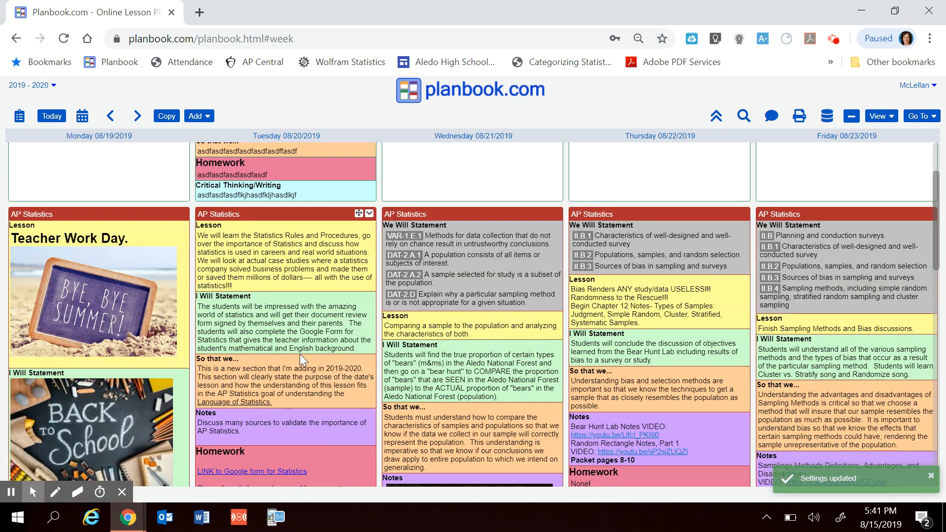
scroll(300, 354, "down", 1)
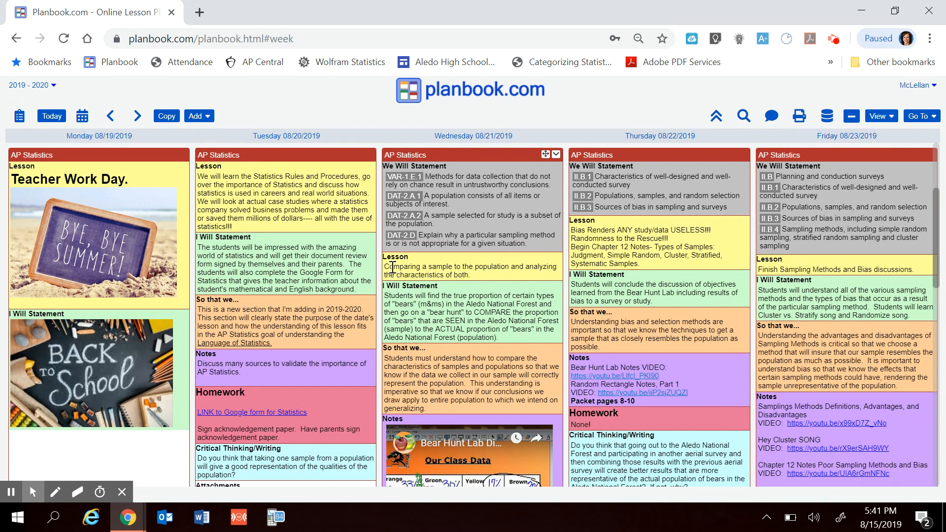
scroll(476, 306, "down", 1)
scroll(476, 305, "down", 3)
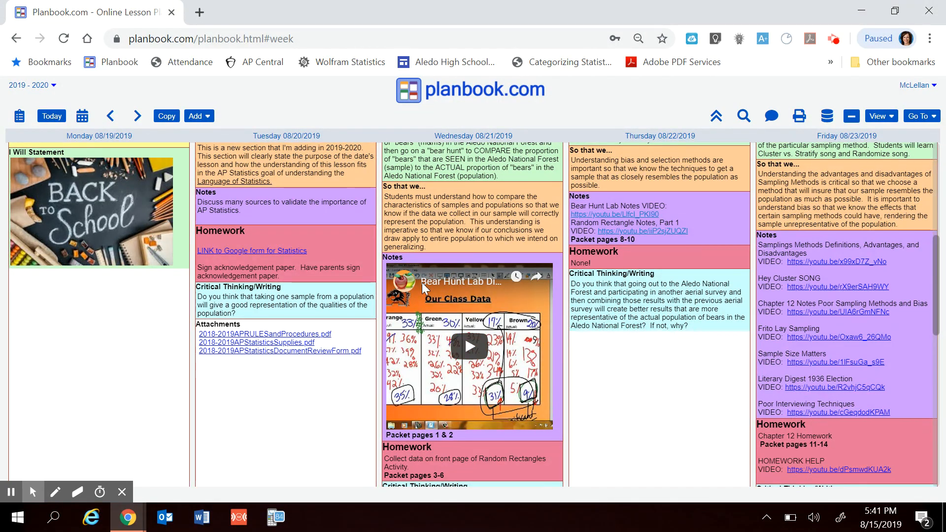
scroll(415, 445, "down", 3)
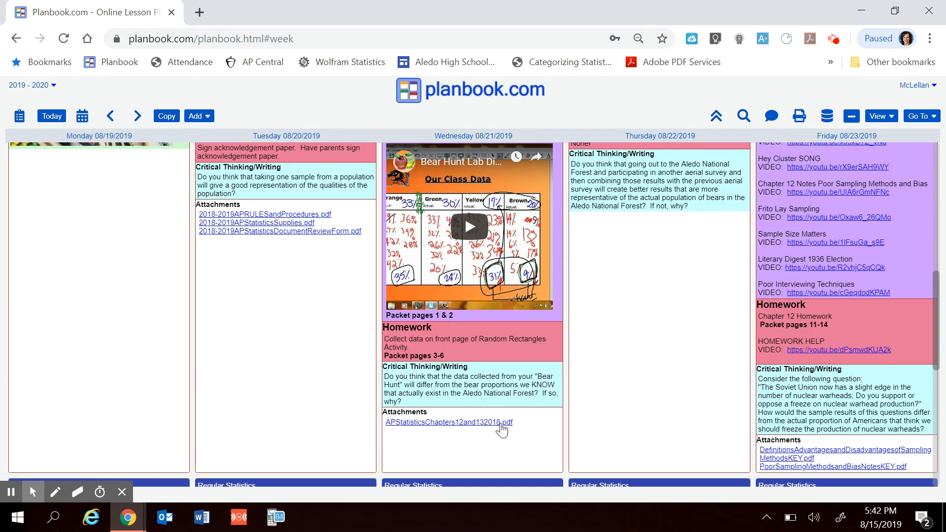
scroll(482, 377, "up", 3)
scroll(481, 375, "up", 3)
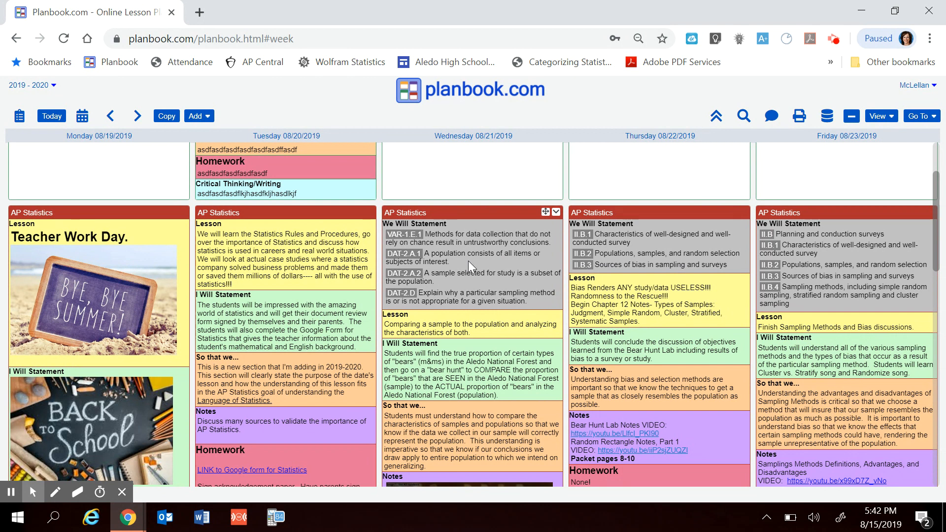
mouse_move(720, 252)
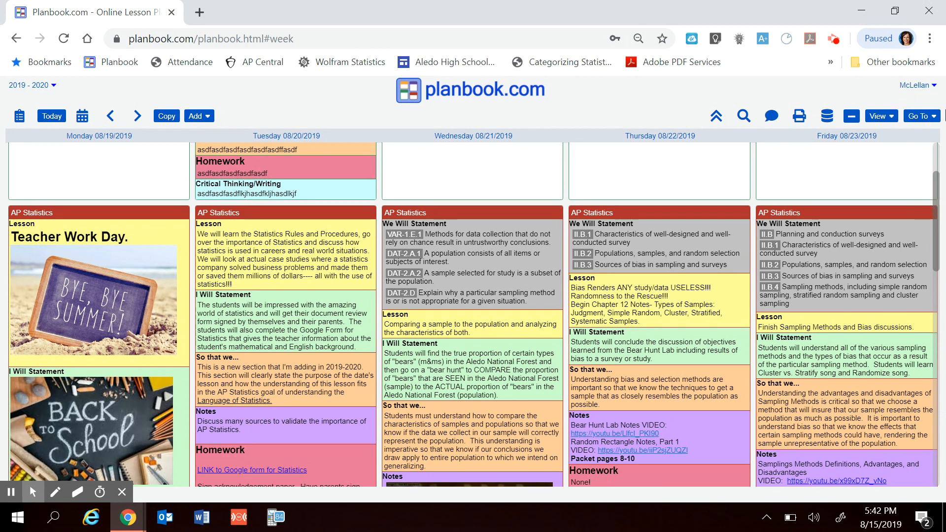
- Open the Standards Report and examine which Texas Grade 6 Mathematics 2014 standards were taught and when
left_click(931, 119)
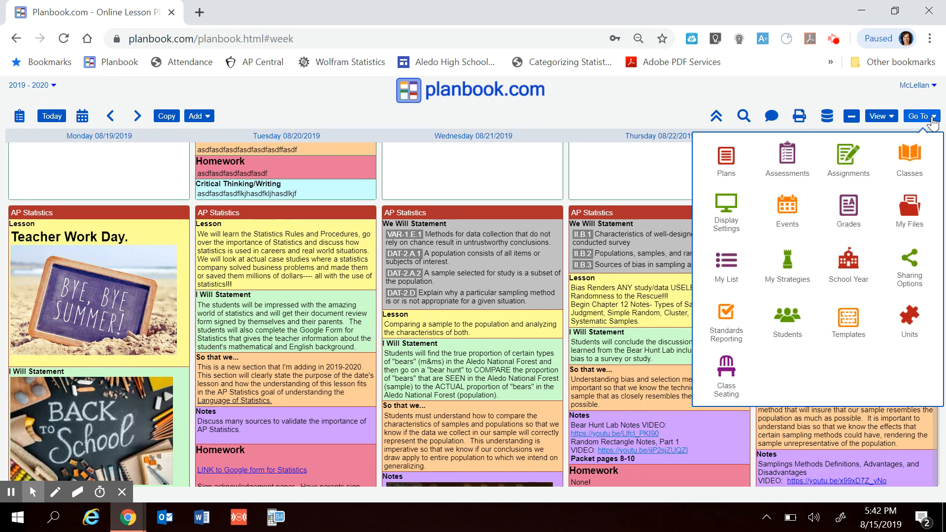
left_click(729, 319)
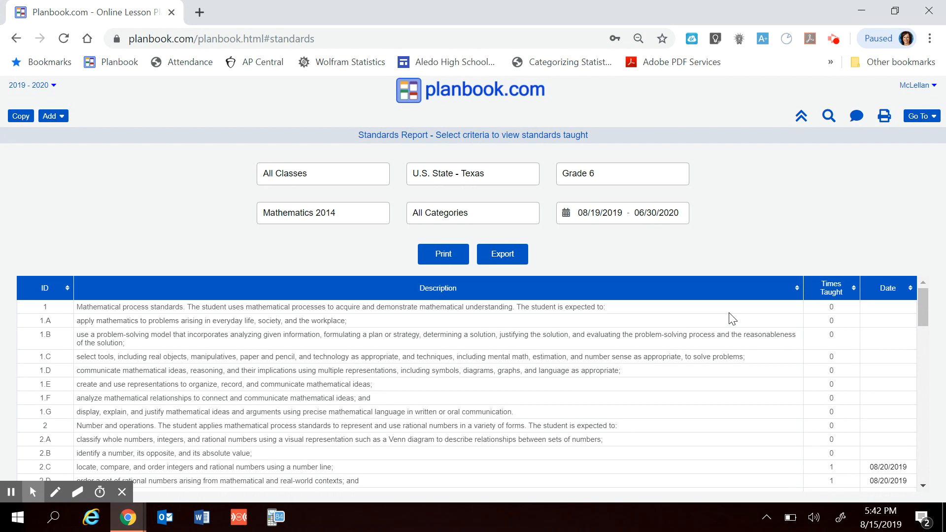
scroll(815, 370, "down", 2)
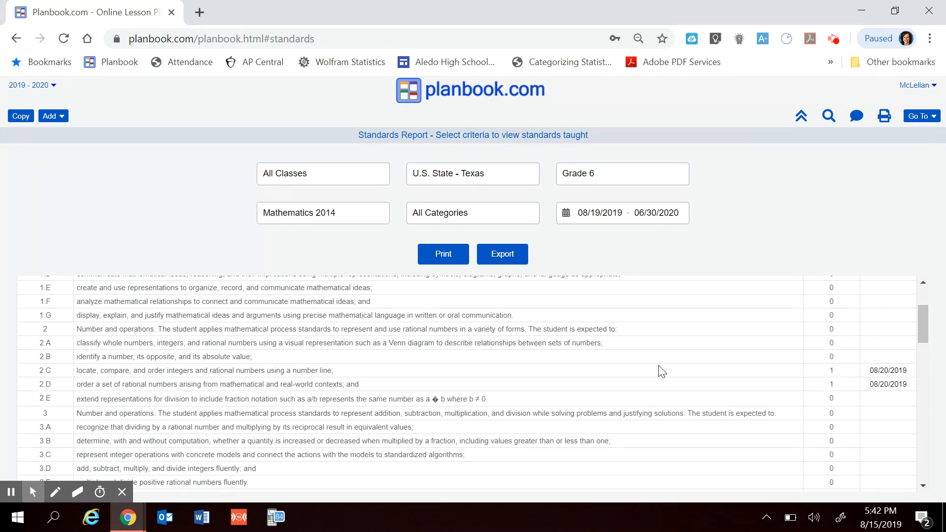
scroll(637, 357, "up", 2)
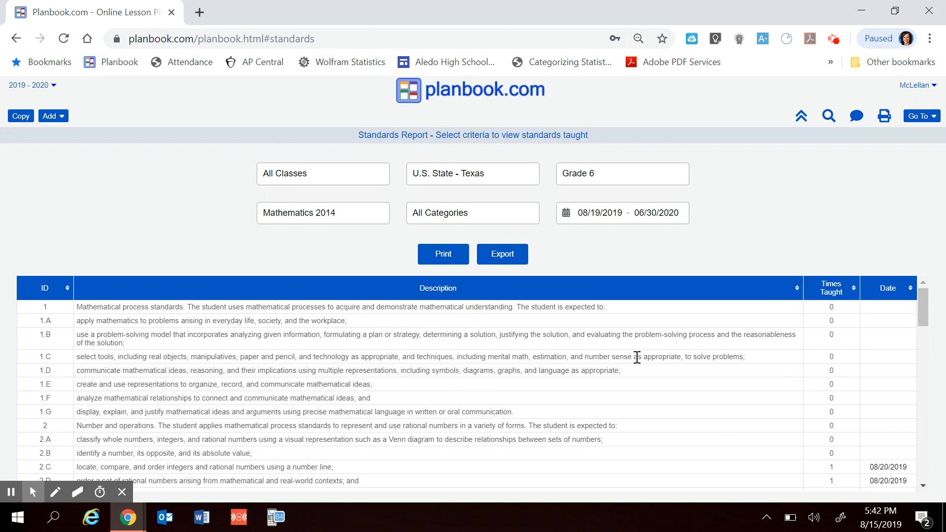
- Filter the standards report to Grade 11, the U.S. - College Board framework and the AP Statistics subject
left_click(597, 175)
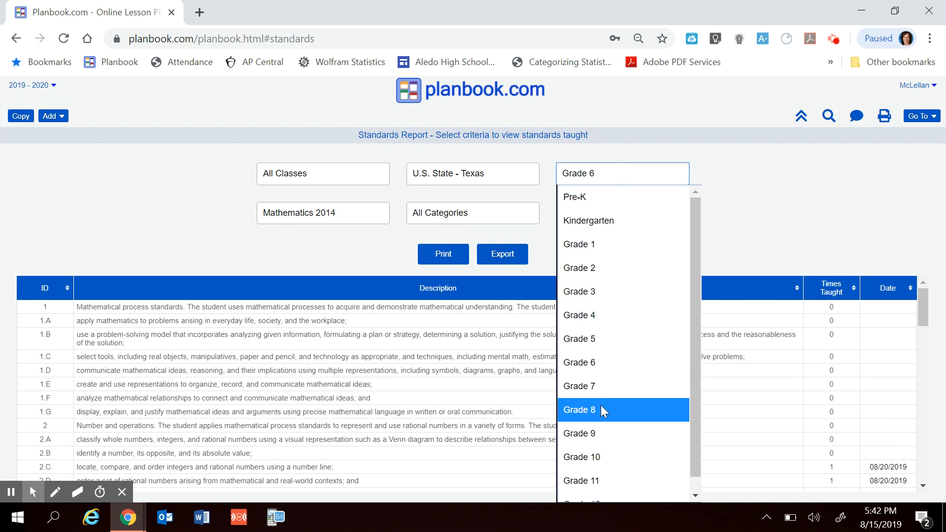
left_click(590, 480)
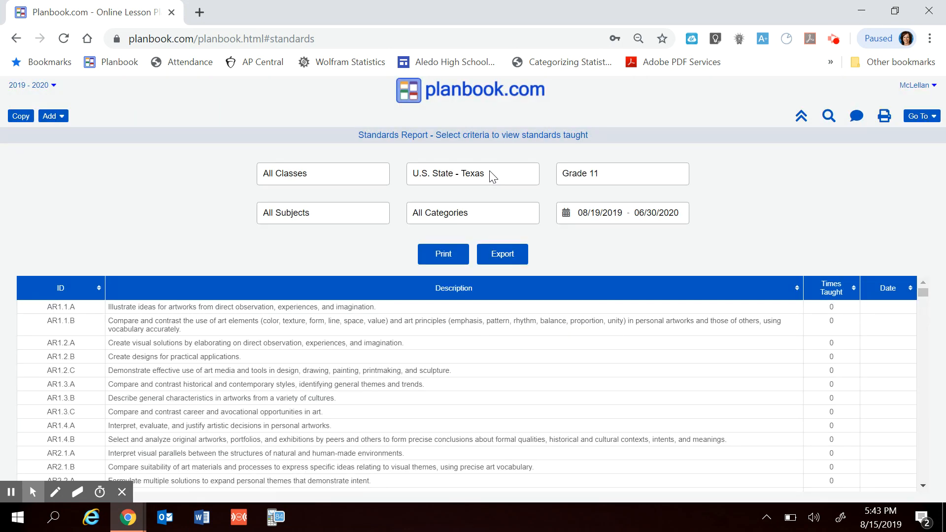
left_click(490, 173)
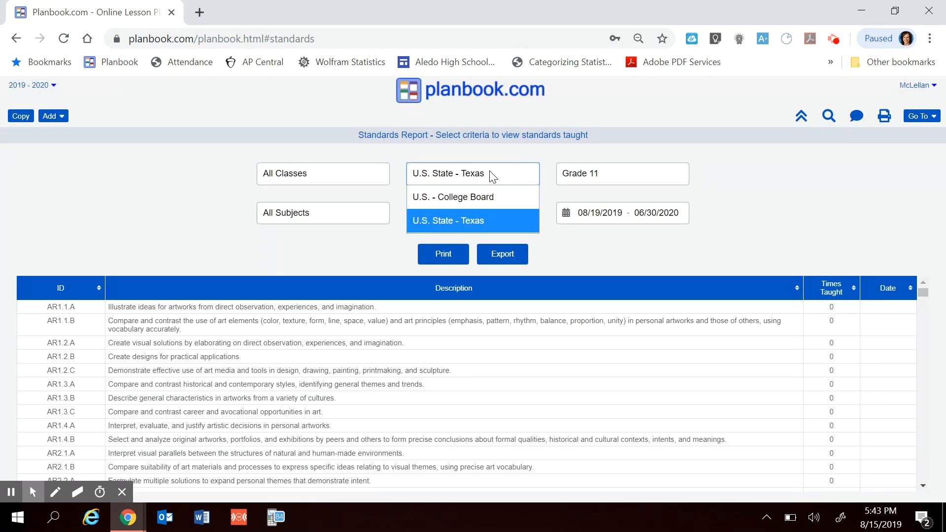
left_click(495, 199)
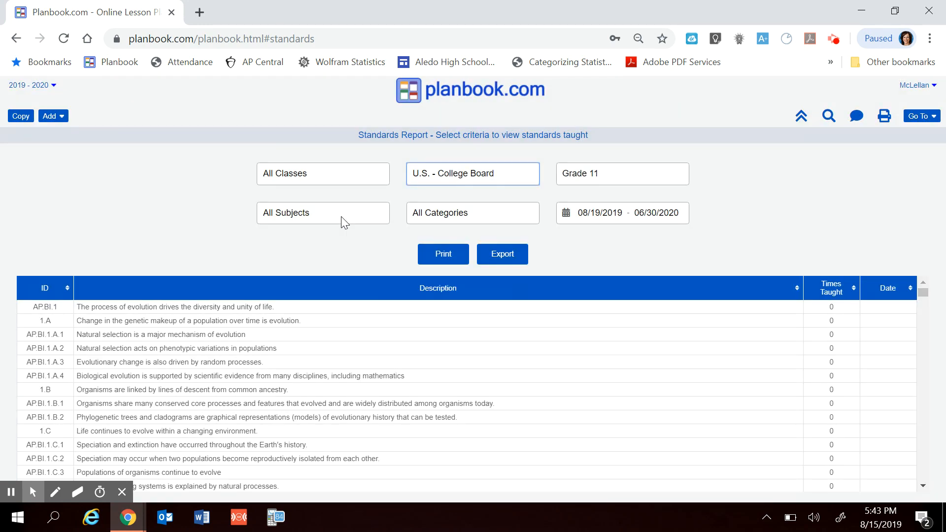
left_click(341, 217)
scroll(348, 346, "down", 9)
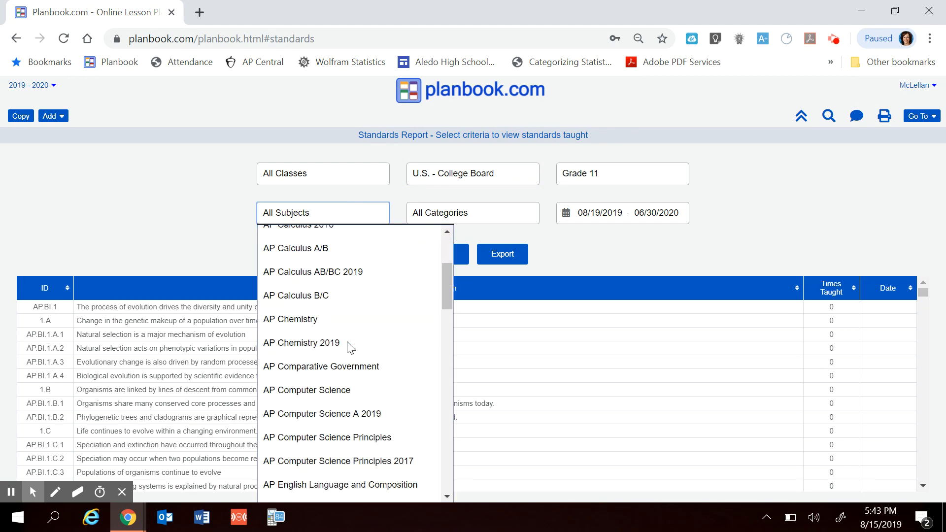
scroll(349, 345, "down", 15)
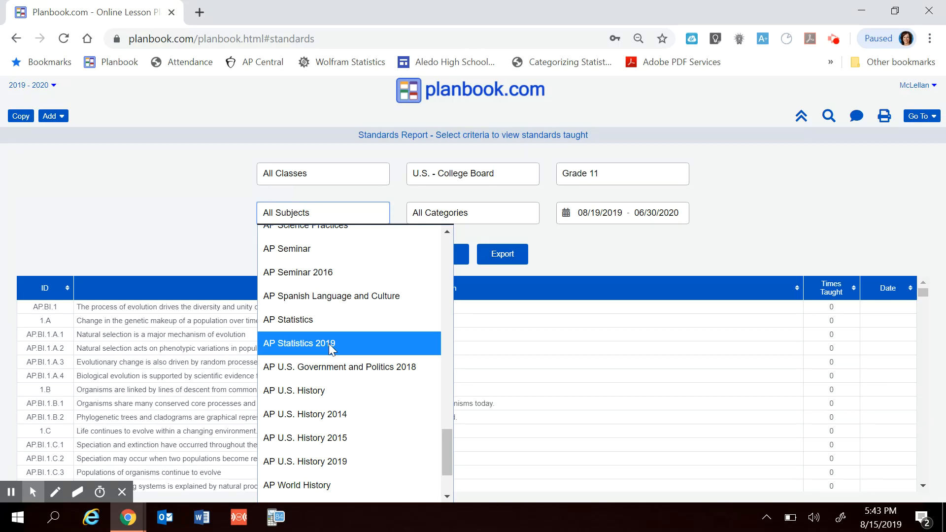
left_click(294, 322)
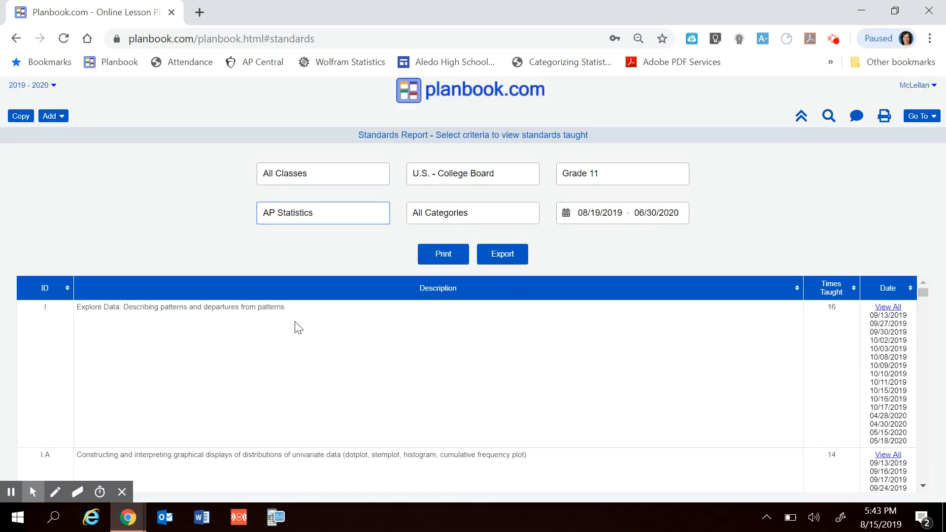
- Examine the AP Statistics teaching dates, open the 10/09/2019 lesson for standard I, and view that standard's details
scroll(599, 389, "down", 5)
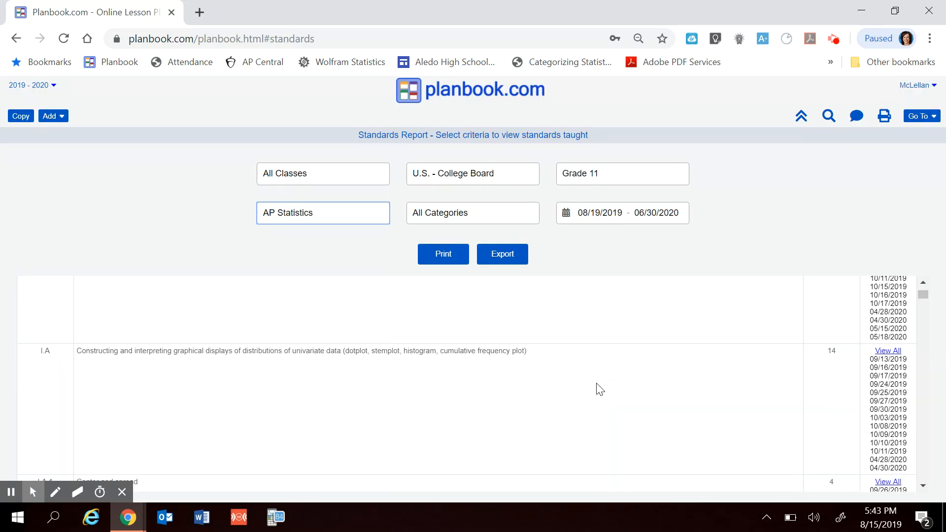
scroll(598, 389, "up", 5)
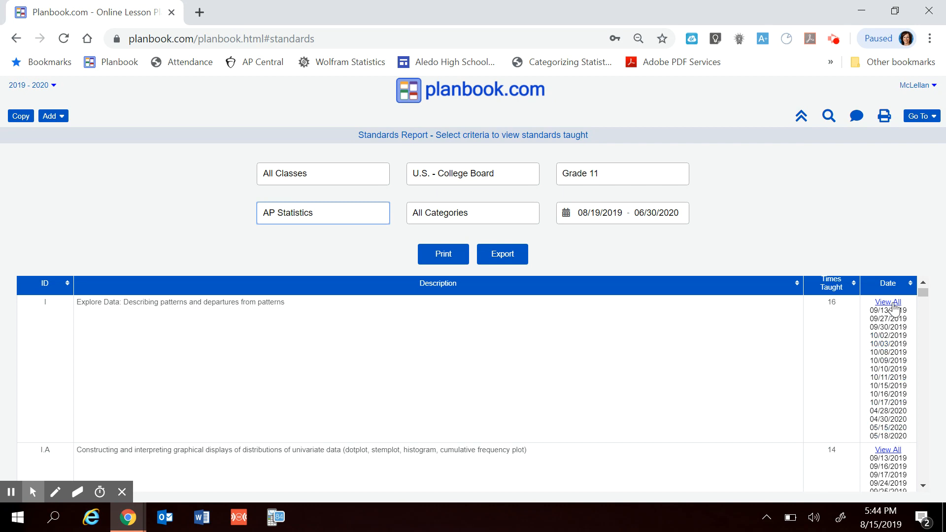
left_click(885, 362)
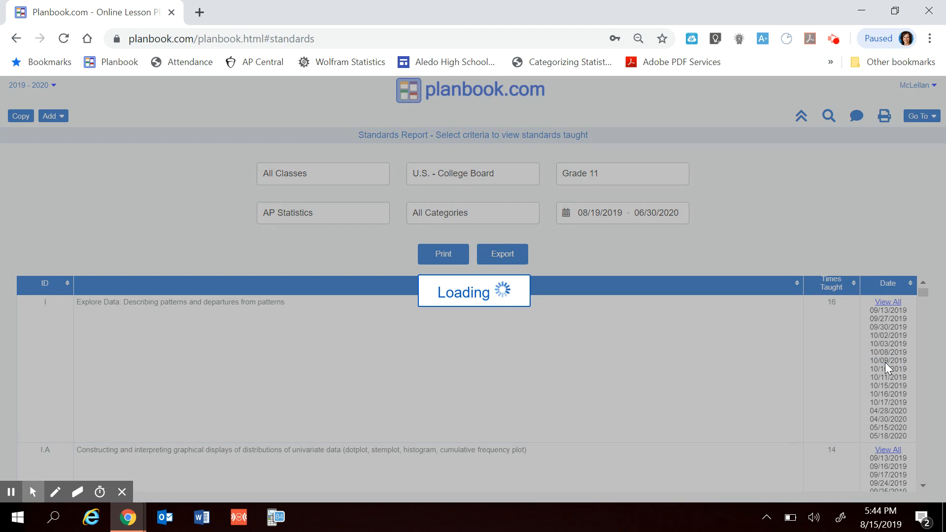
scroll(349, 339, "down", 1)
scroll(350, 339, "up", 1)
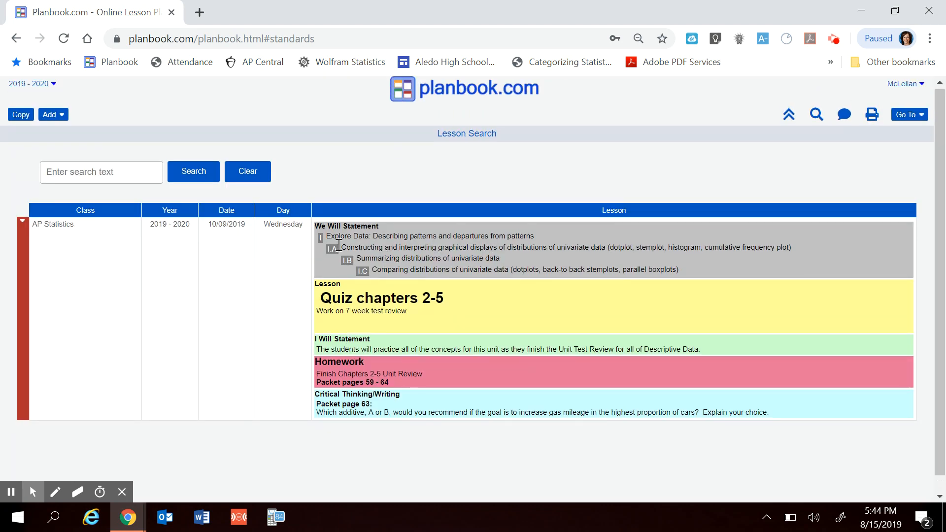
mouse_move(320, 239)
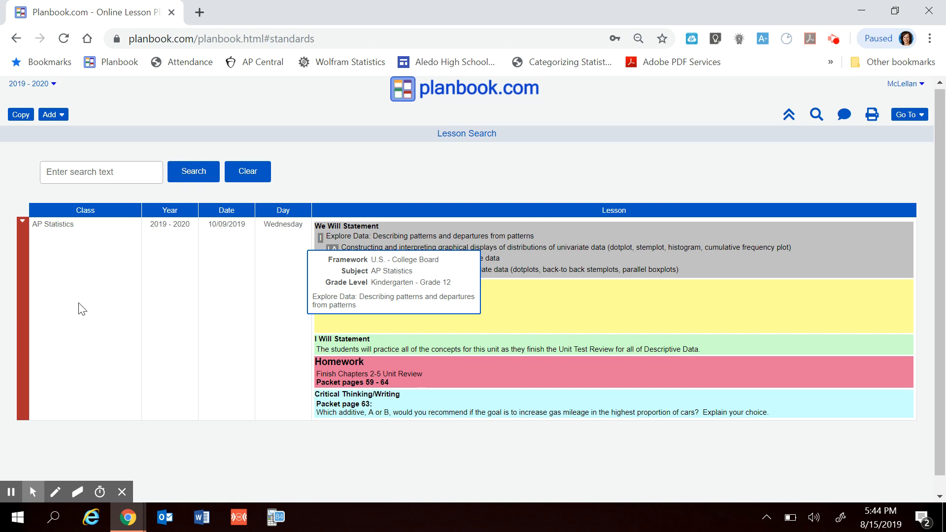
- Leave the lesson search results and reopen the Standards Report for the AP Statistics standards
left_click(11, 41)
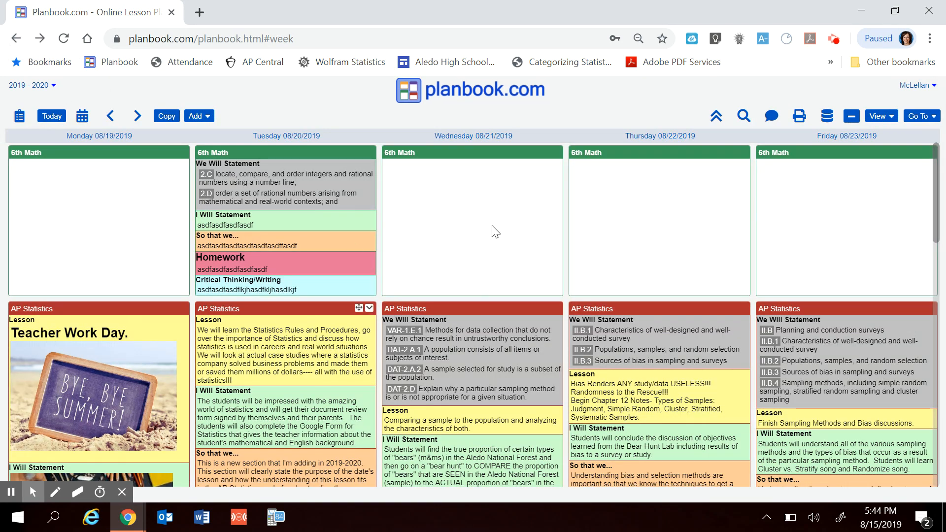
left_click(929, 122)
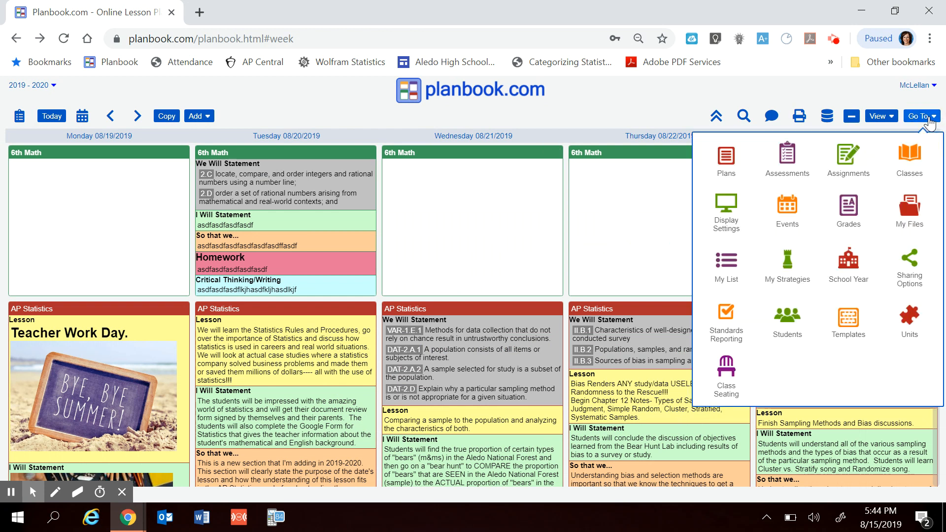
left_click(728, 324)
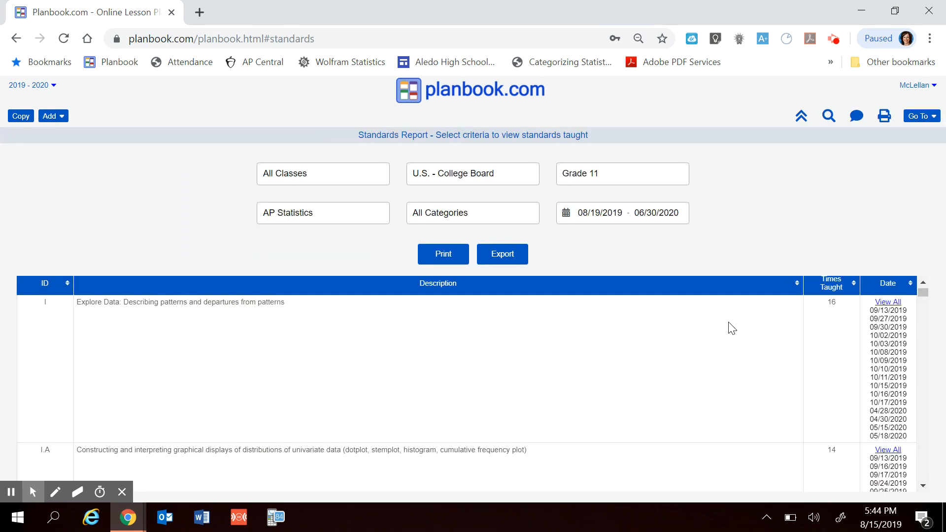
- Examine how often and on which dates the AP Statistics standards from I through II.A.2 are taught
scroll(665, 361, "down", 4)
scroll(668, 361, "down", 10)
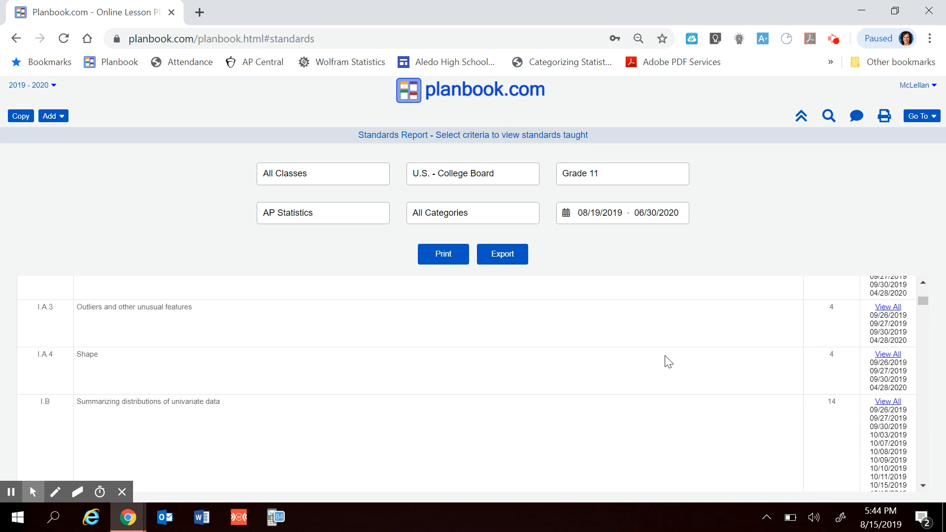
scroll(668, 362, "down", 2)
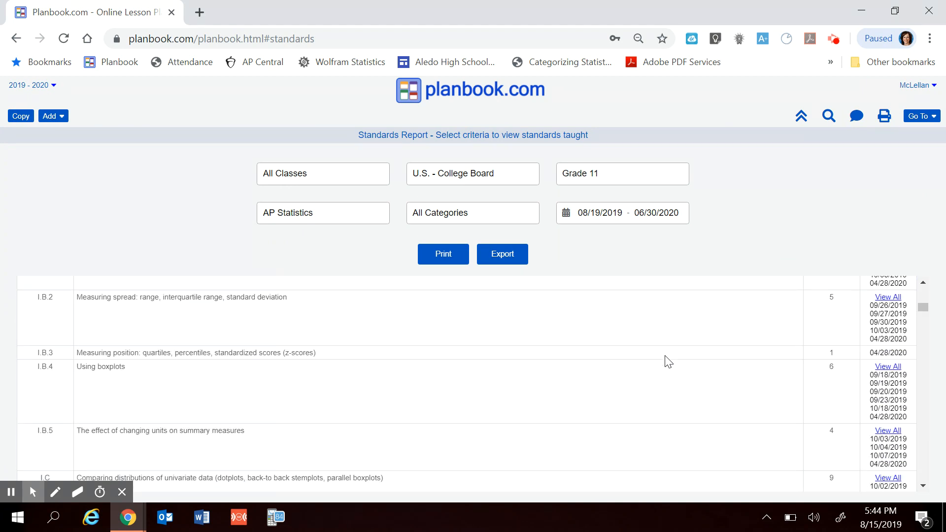
scroll(668, 362, "down", 10)
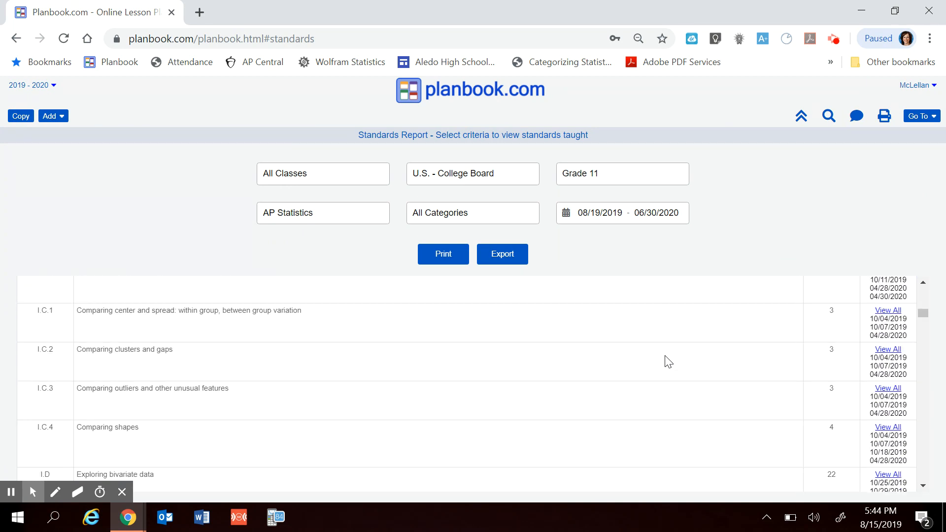
scroll(668, 362, "down", 2)
scroll(668, 362, "up", 1)
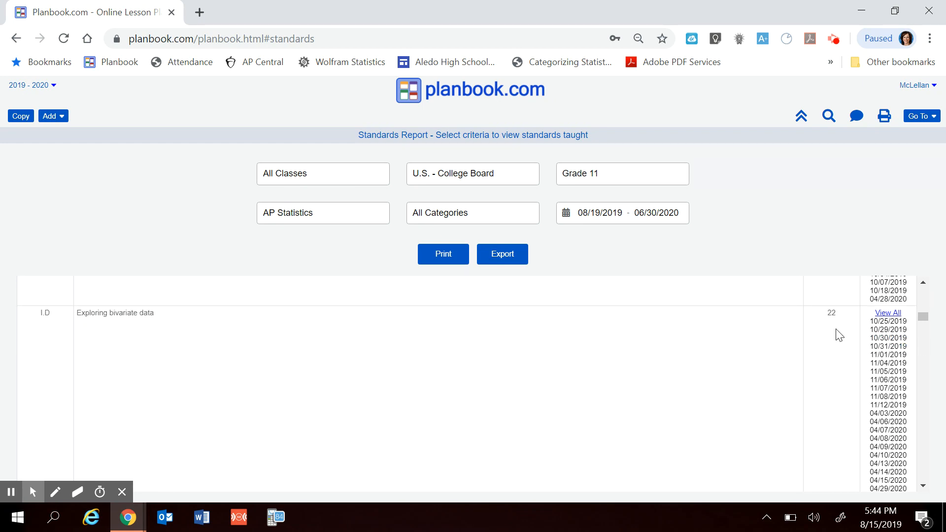
scroll(783, 335, "down", 3)
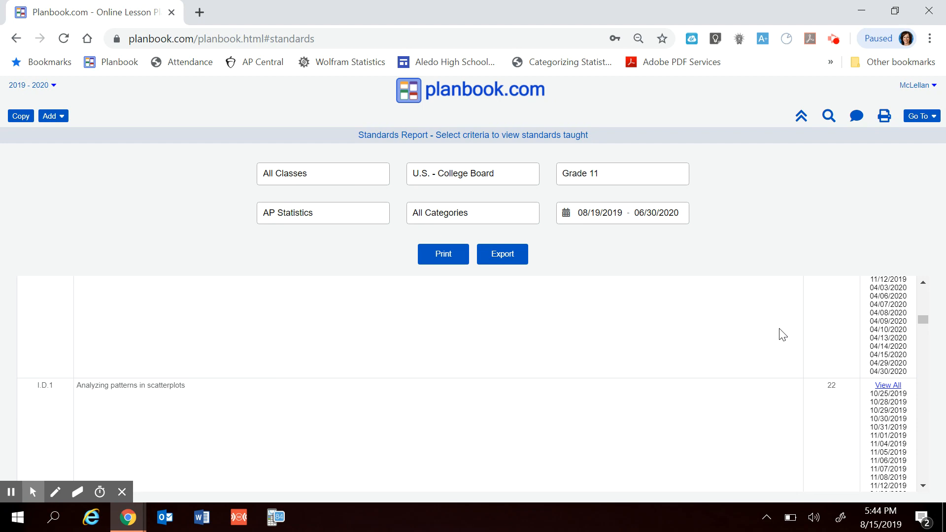
scroll(759, 335, "down", 15)
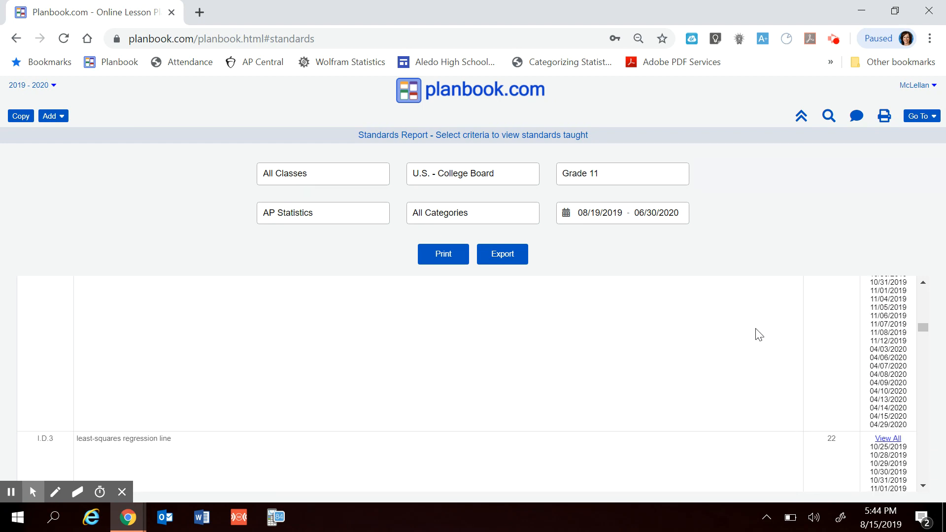
scroll(759, 334, "down", 15)
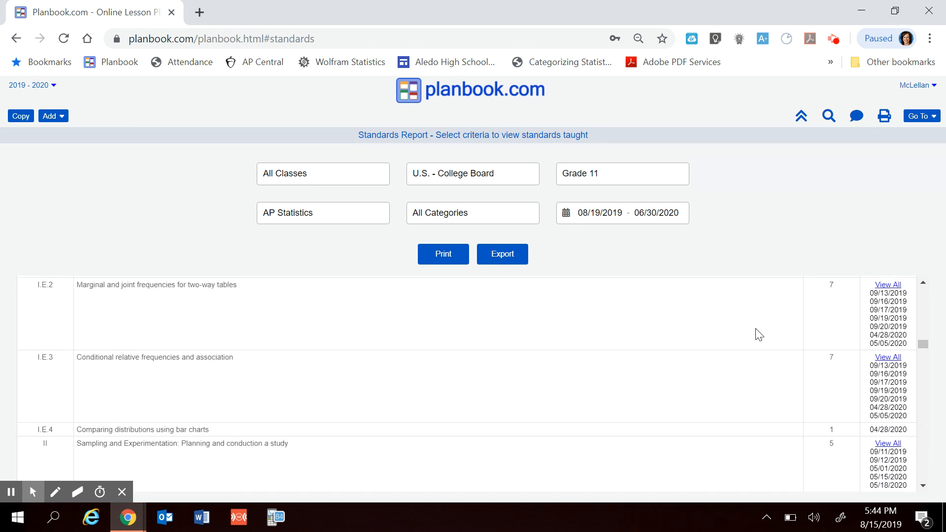
scroll(758, 334, "up", 3)
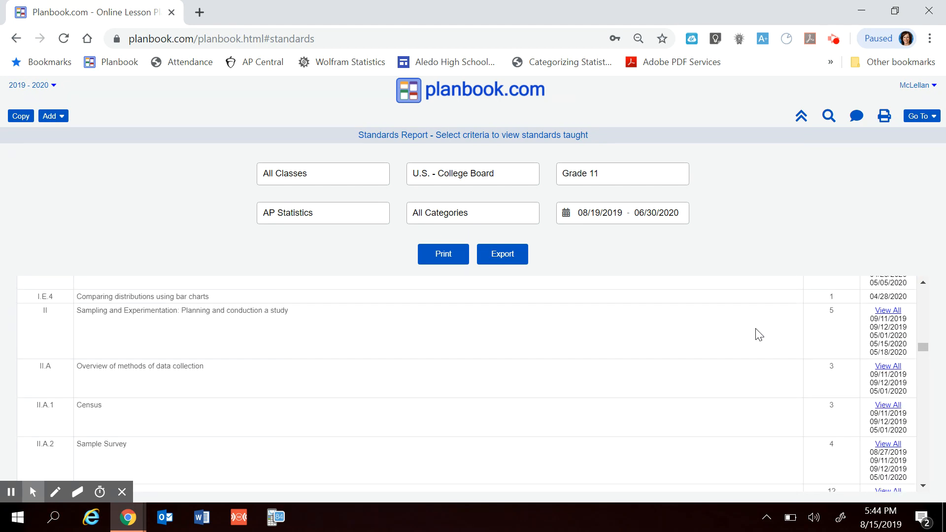
scroll(759, 334, "up", 1)
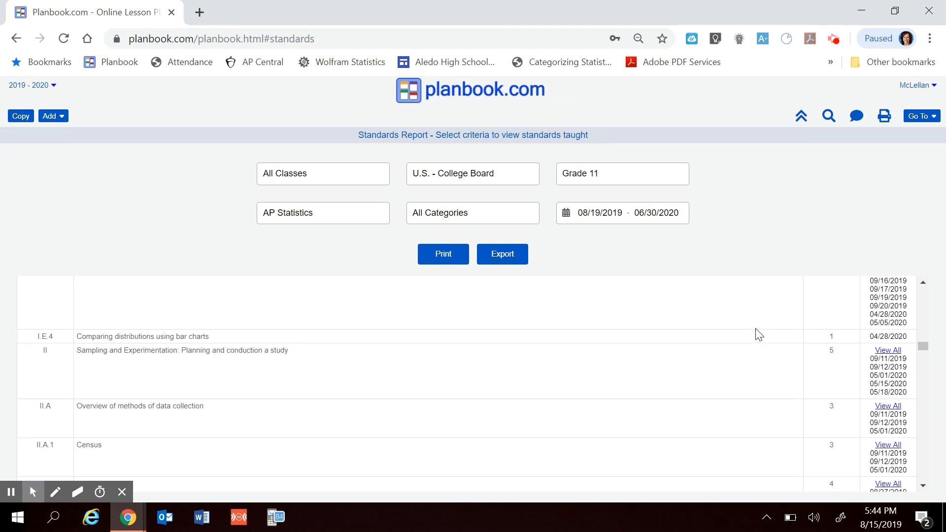
- Export the AP Statistics standards report as StandardsReport.csv, open the exported file in Excel, and close it
left_click(509, 255)
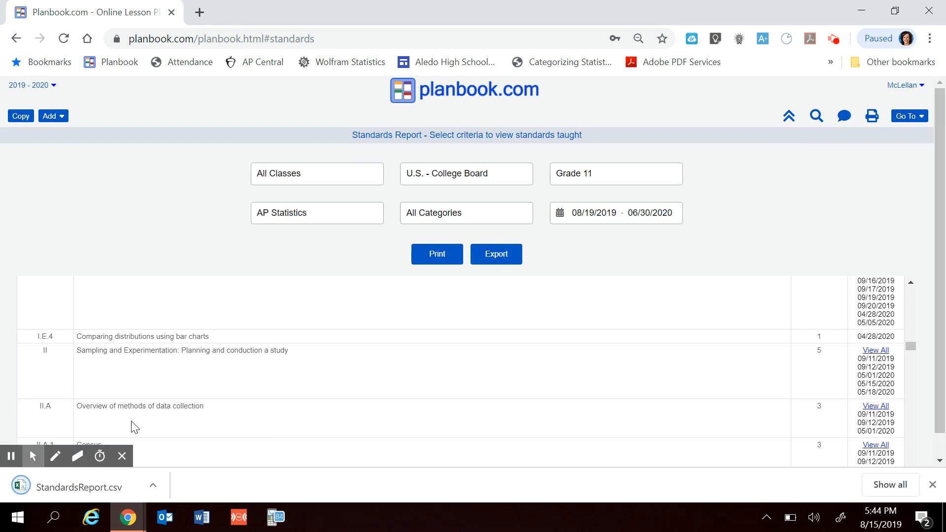
left_click(66, 486)
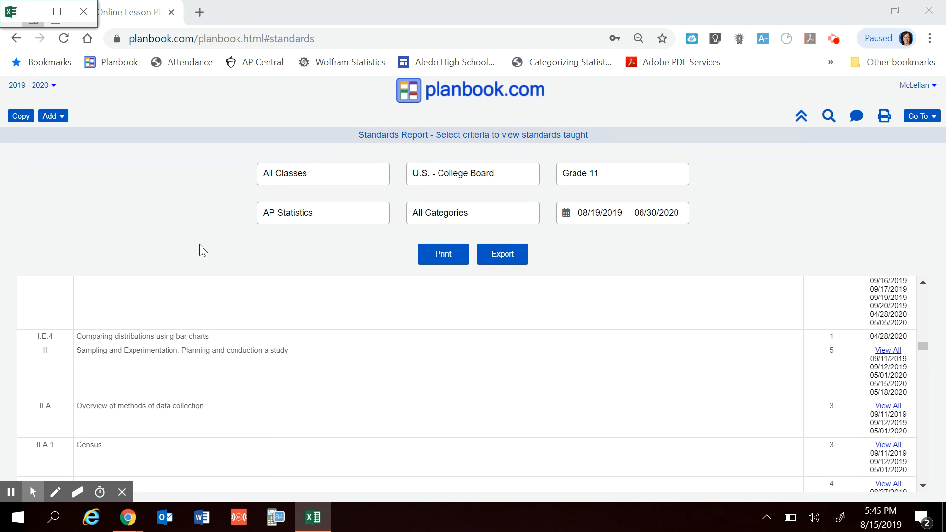
left_click(84, 11)
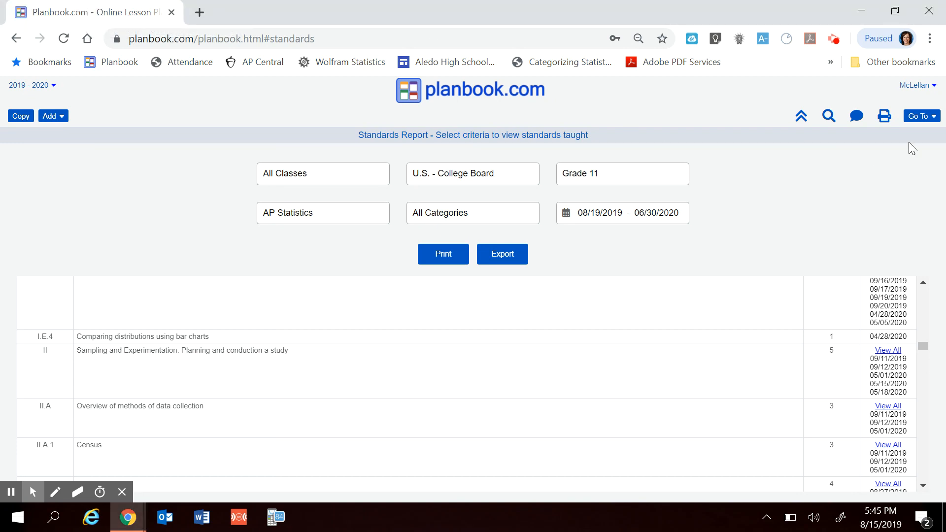
- Return to the weekly plans and look over the 6th Math and AP Statistics lessons for 08/19/2019 to 08/23/2019
left_click(919, 116)
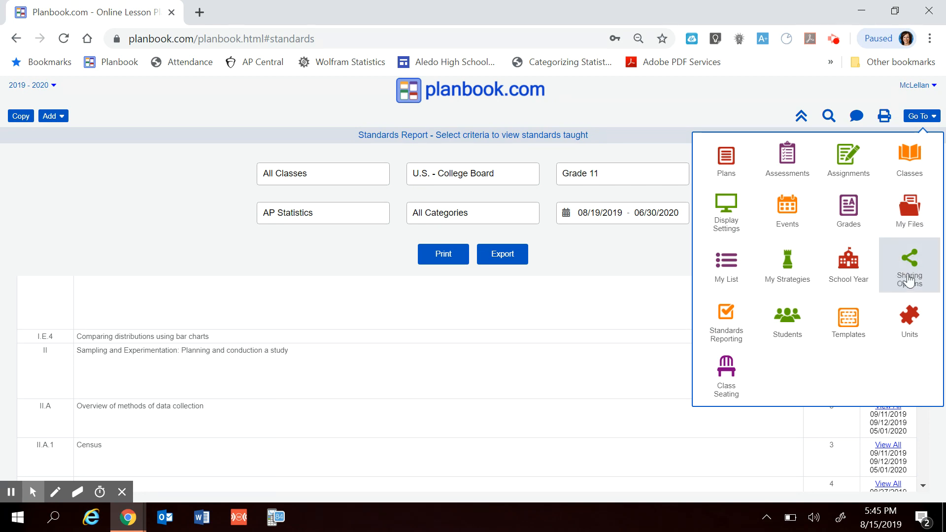
left_click(646, 105)
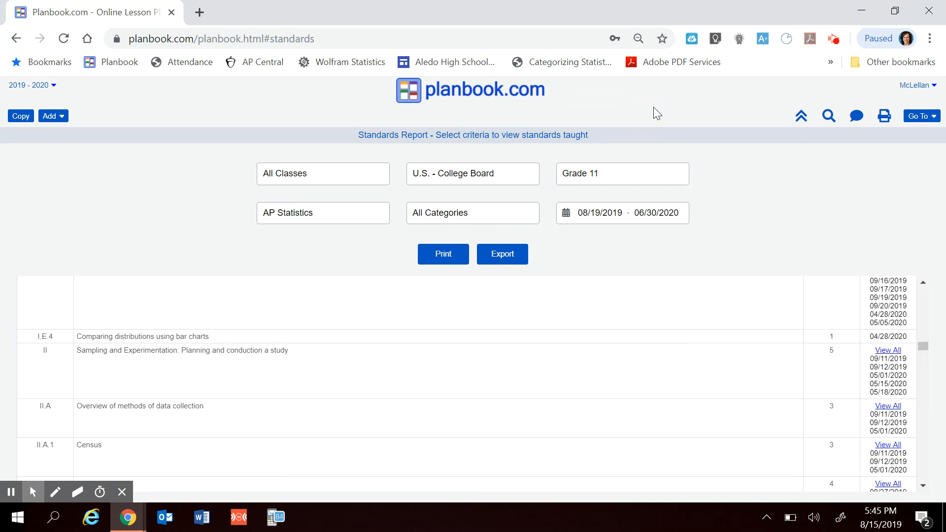
left_click(933, 120)
left_click(738, 158)
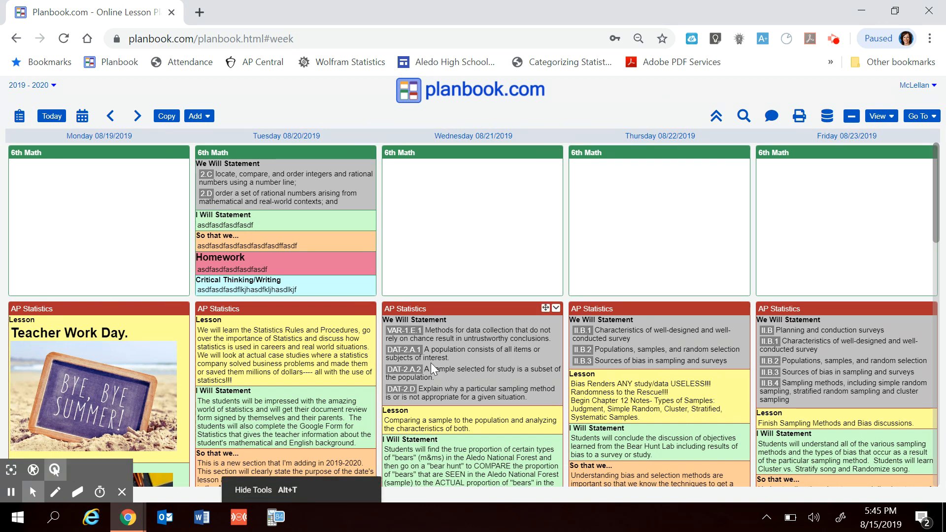
scroll(431, 363, "down", 3)
scroll(430, 362, "up", 3)
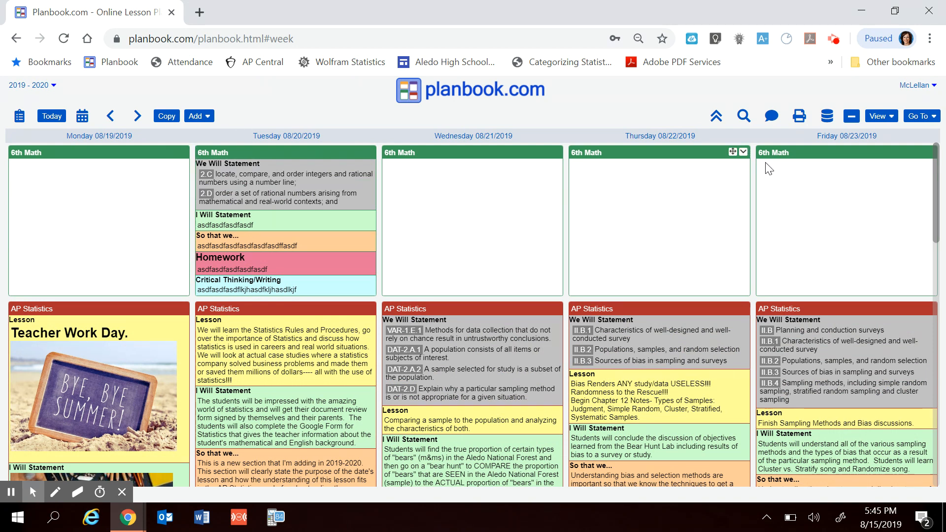
- Open the list of other Planbook areas from the weekly plans
left_click(934, 118)
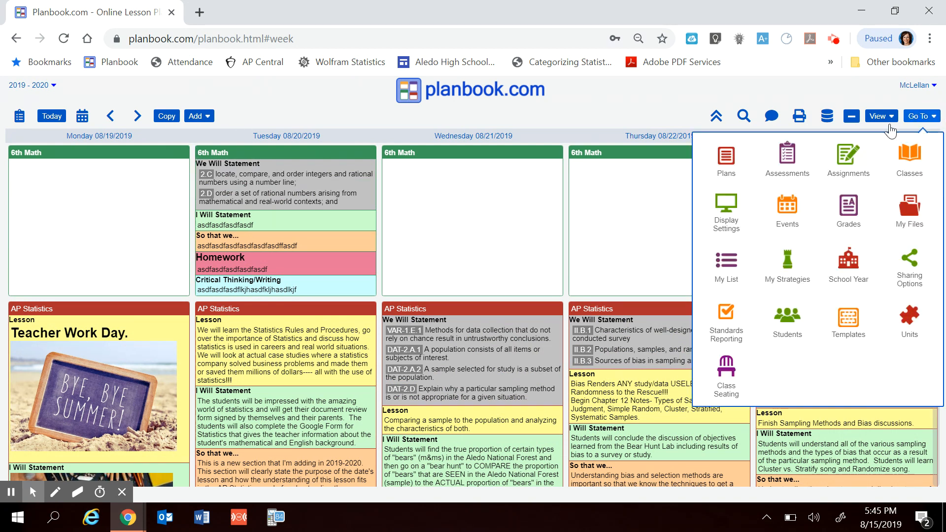